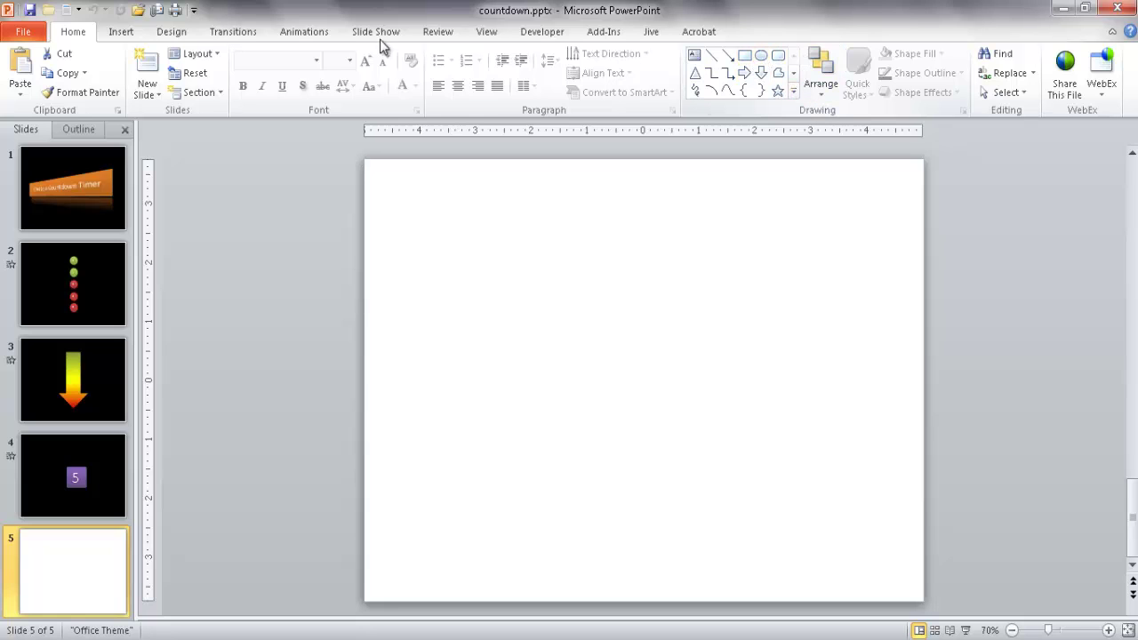
# Step: Switch to the Insert tab to add content to the blank fifth slide
pyautogui.click(139, 37)
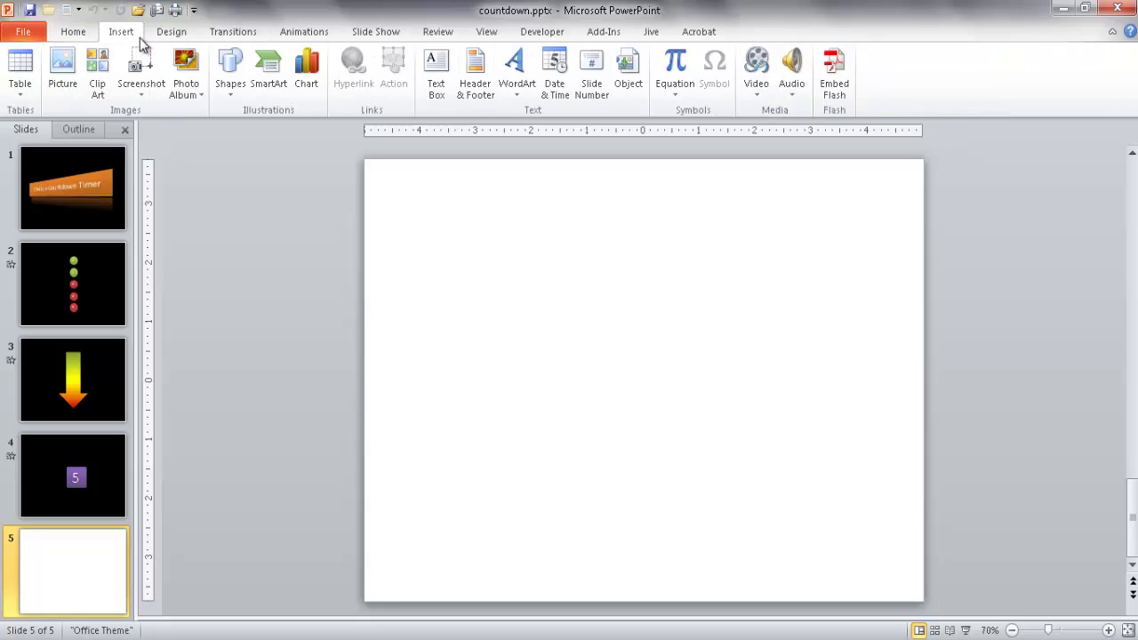
# Step: Draw a small circle with the Oval tool near the centre of slide 5
pyautogui.click(237, 93)
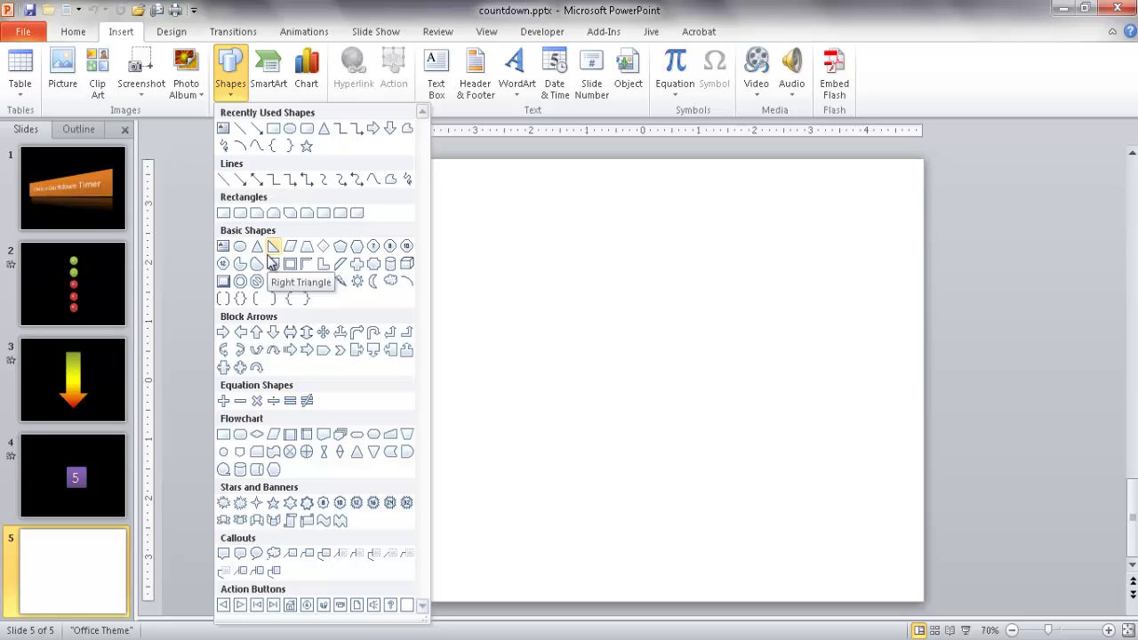
pyautogui.click(74, 33)
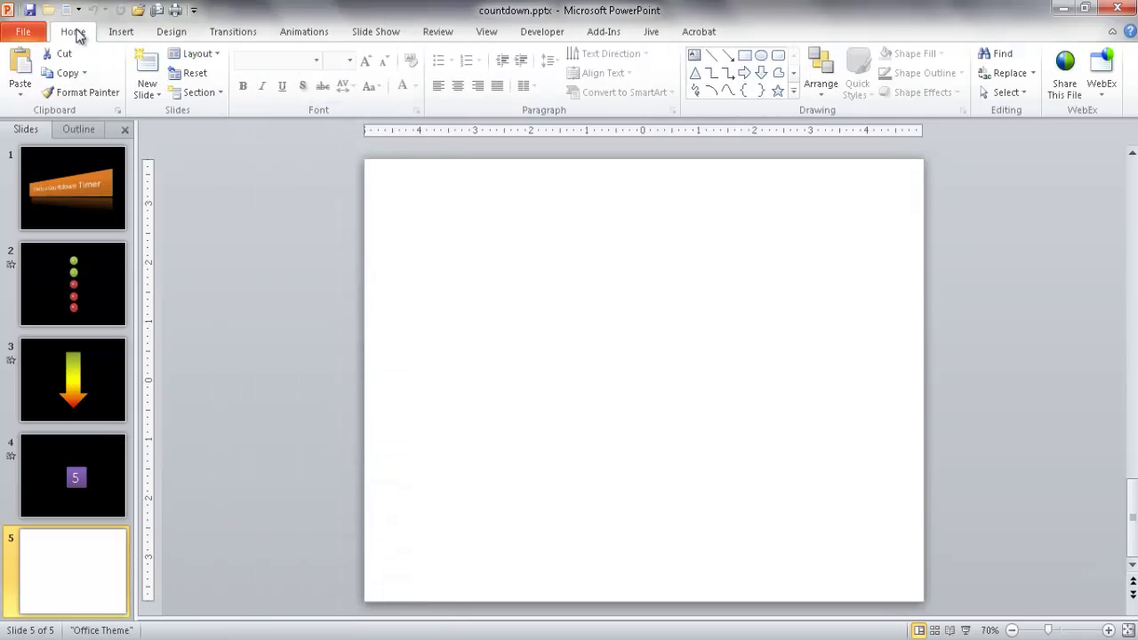
pyautogui.click(761, 58)
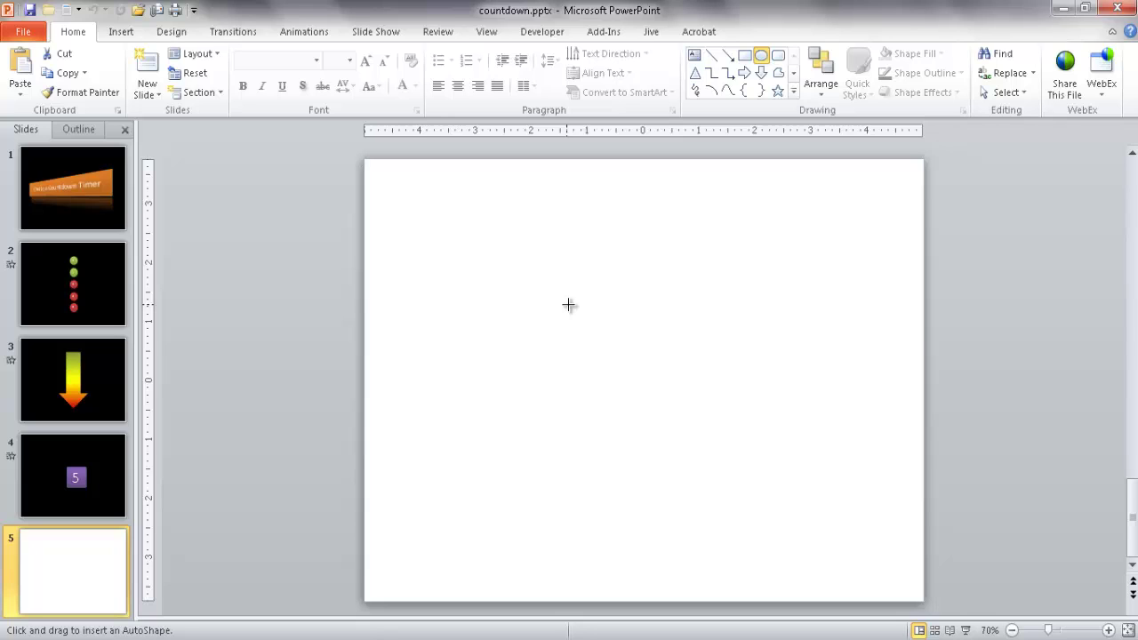
pyautogui.moveTo(569, 305); pyautogui.dragTo(607, 350)
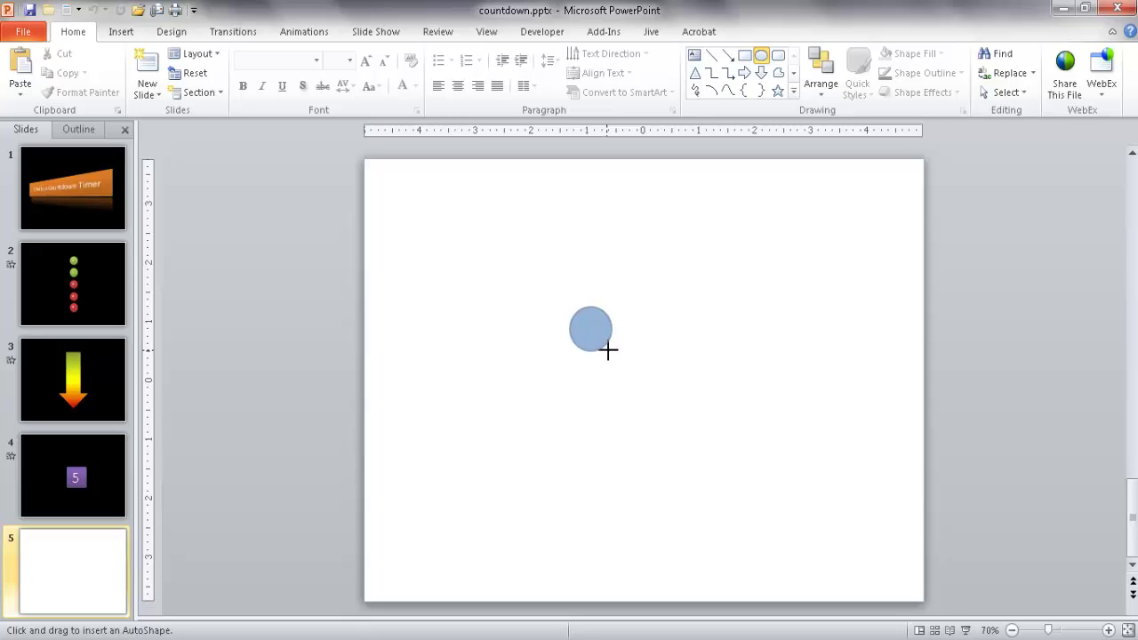
pyautogui.moveTo(608, 352); pyautogui.dragTo(616, 356)
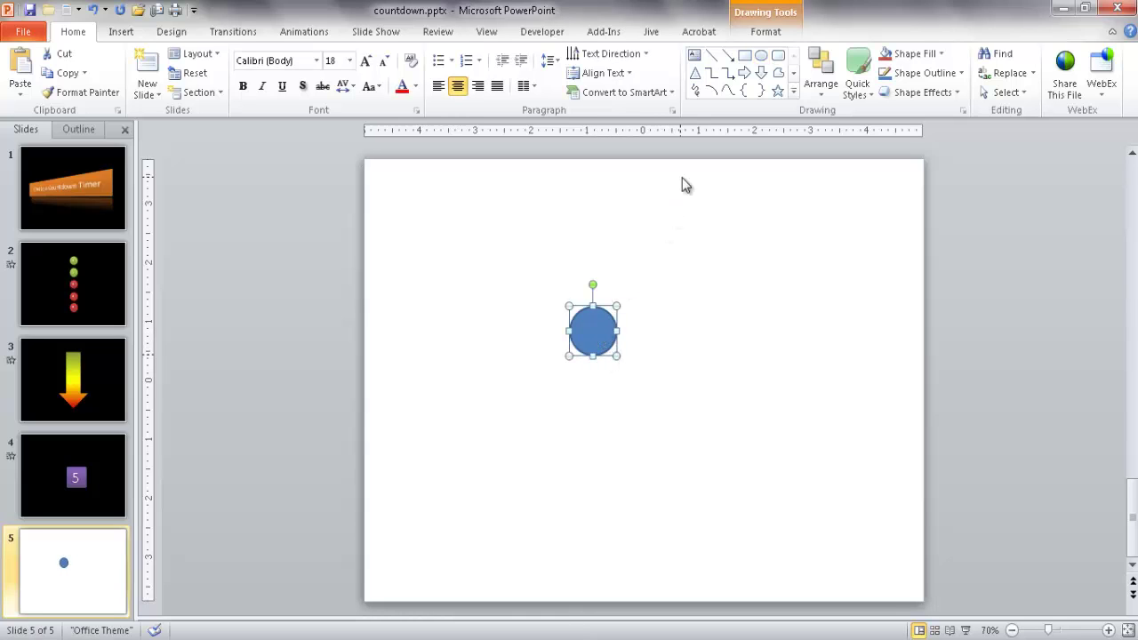
# Step: Apply the green shape style to the circle
pyautogui.click(766, 32)
pyautogui.click(360, 84)
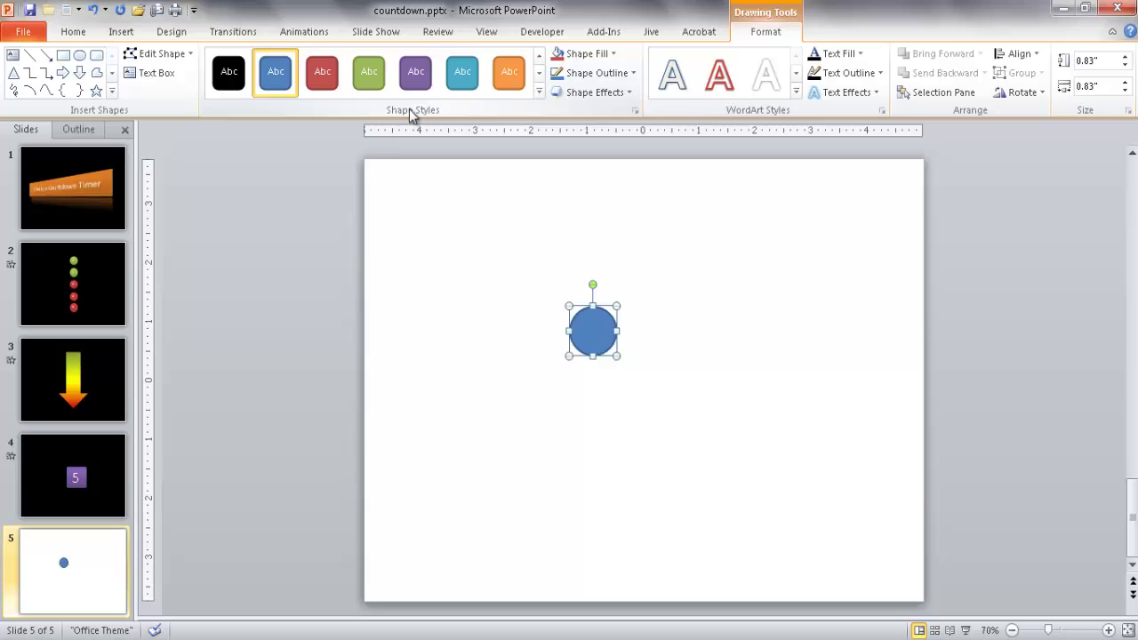
pyautogui.click(369, 74)
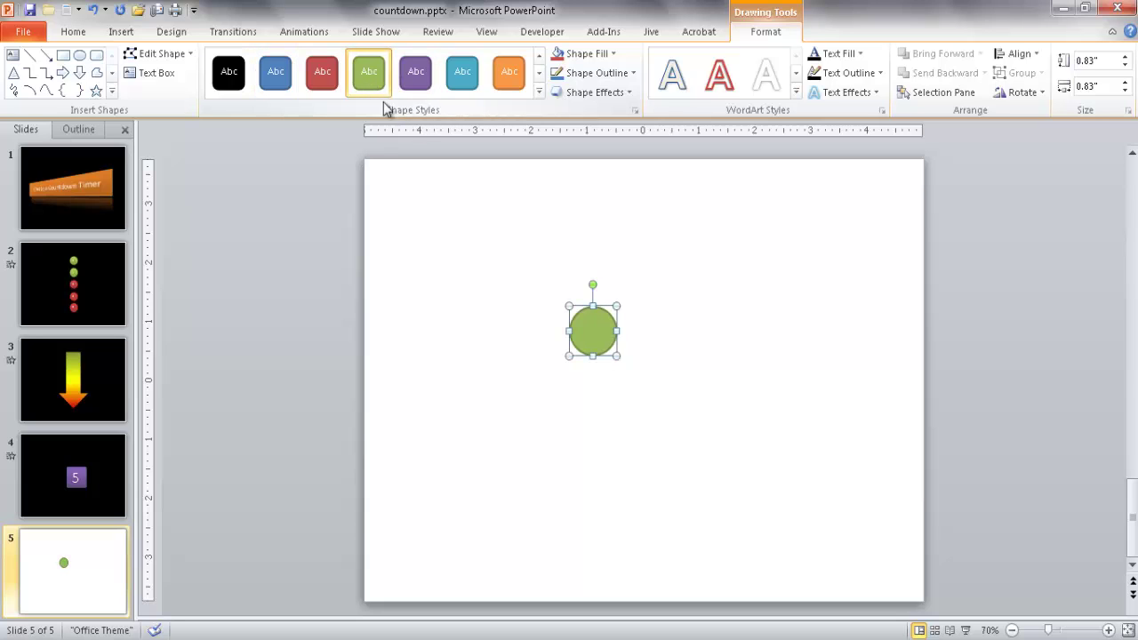
# Step: Type 5 inside the circle and enlarge it to 32 points
pyautogui.click(596, 333)
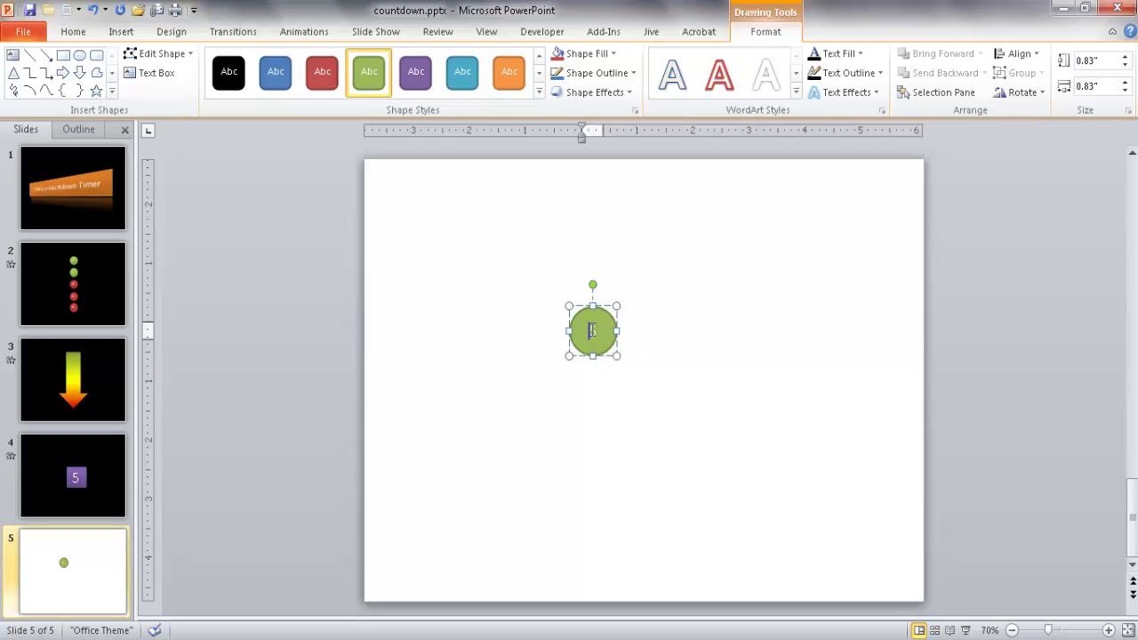
pyautogui.moveTo(592, 332); pyautogui.dragTo(598, 335)
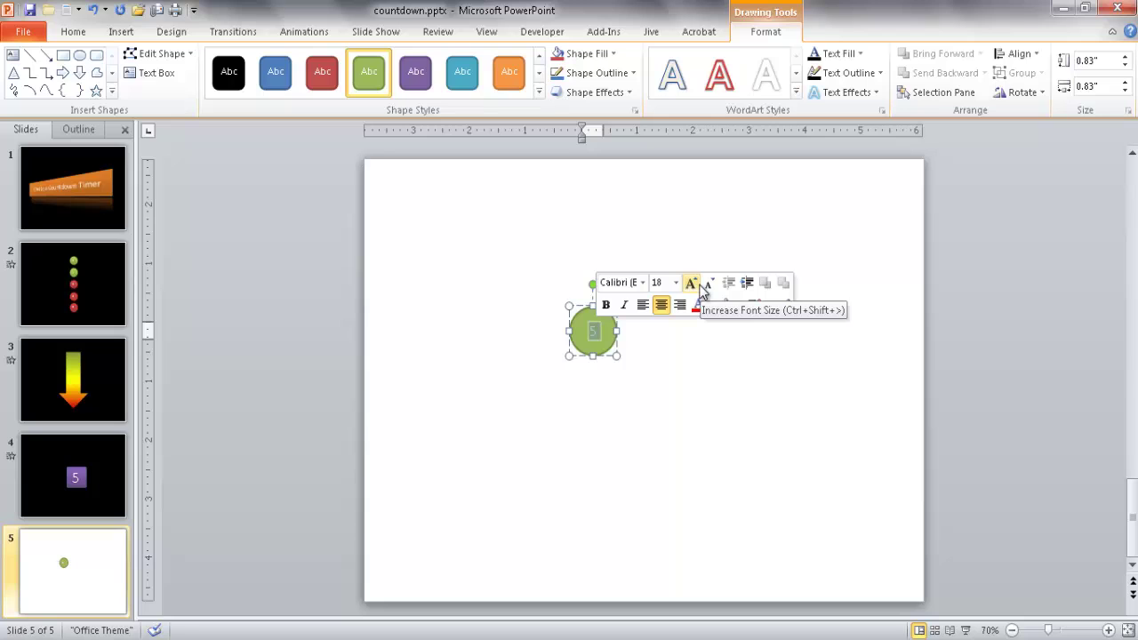
pyautogui.click(698, 287)
pyautogui.click(695, 286)
pyautogui.click(696, 286)
pyautogui.click(695, 286)
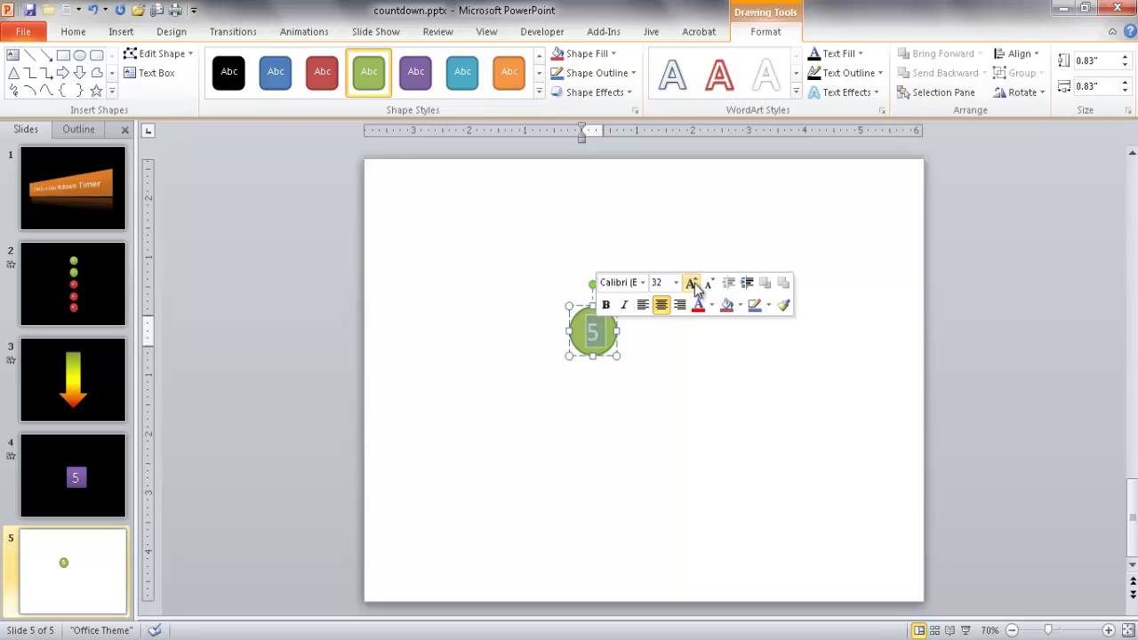
pyautogui.click(711, 392)
pyautogui.click(608, 317)
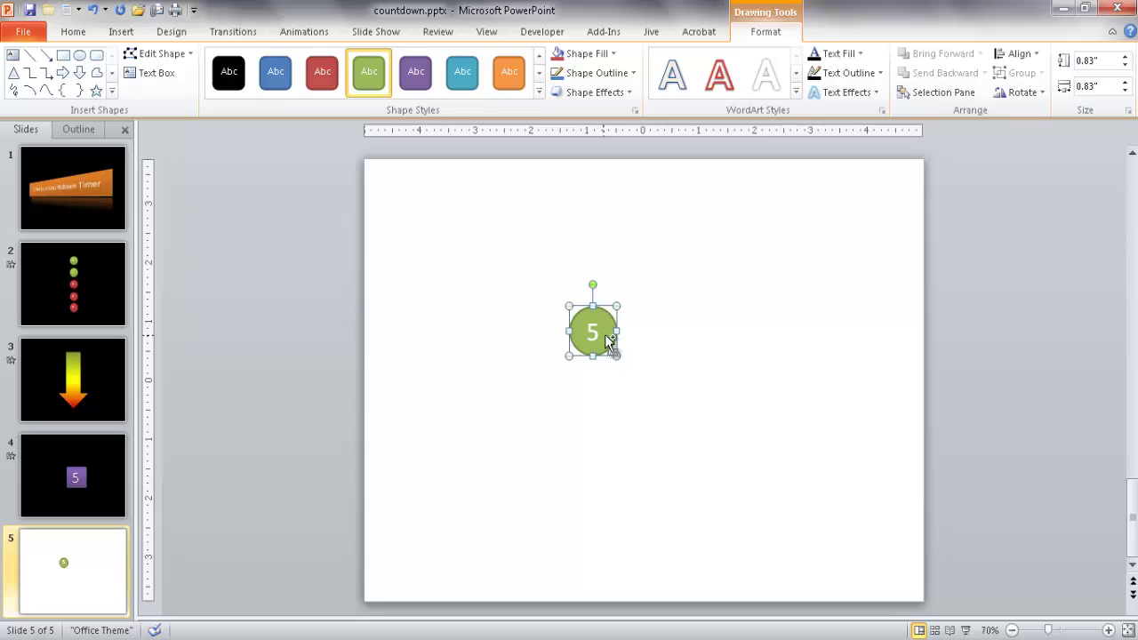
# Step: Duplicate the green 5 circle four times and line the copies up in a row below it
pyautogui.hotkey('ctrl', 'd')
pyautogui.hotkey('ctrl', 'd')
pyautogui.hotkey('ctrl', 'd')
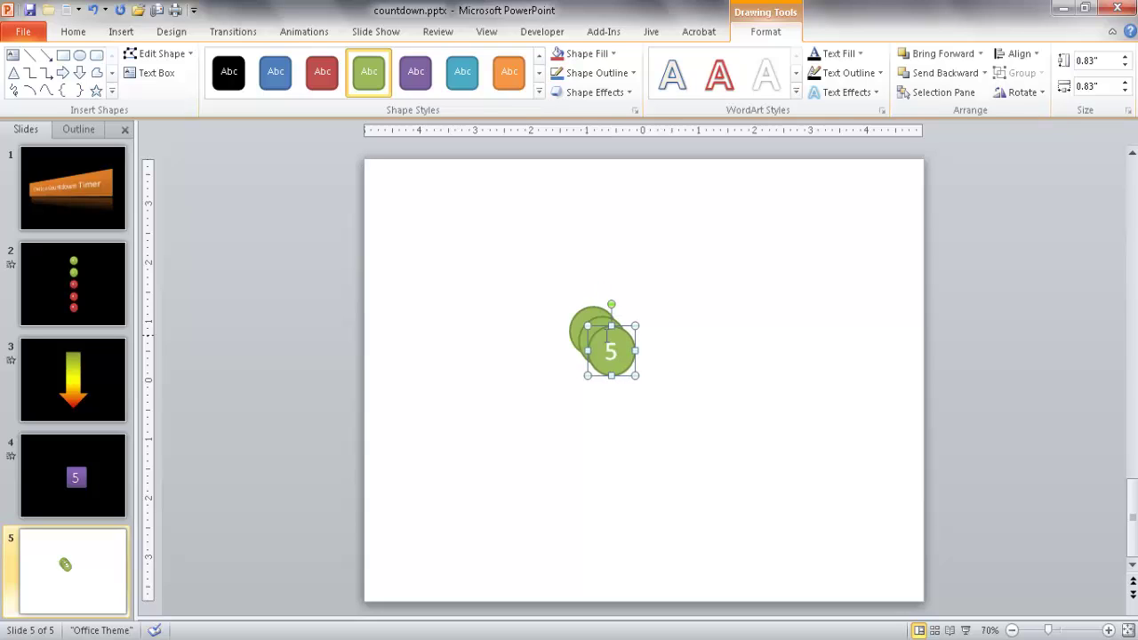
pyautogui.hotkey('ctrl', 'd')
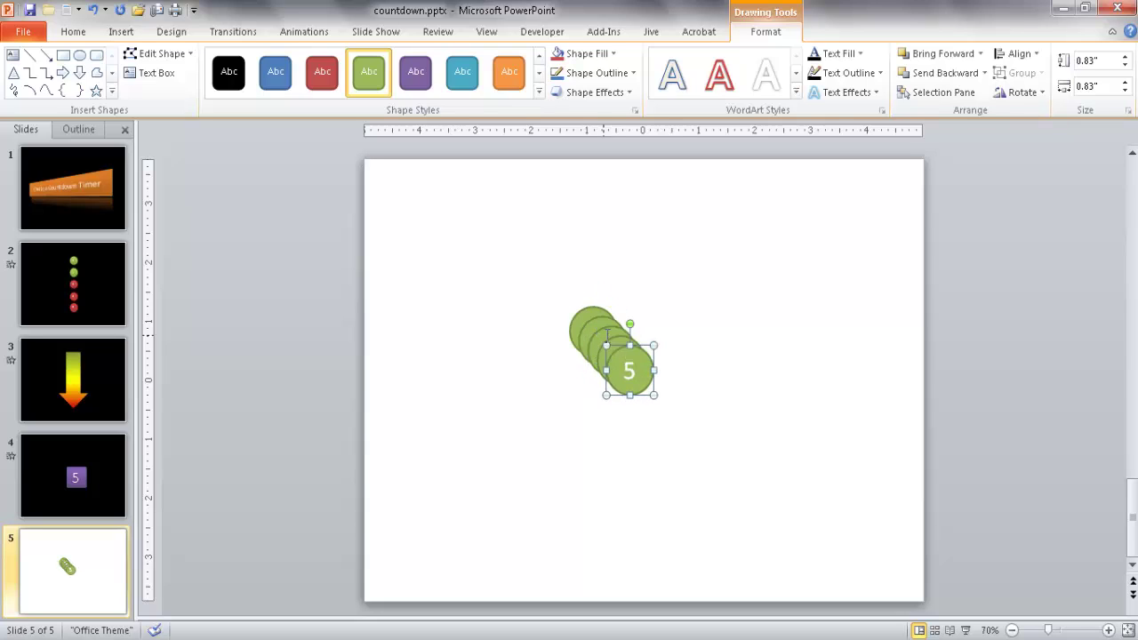
pyautogui.moveTo(644, 363); pyautogui.dragTo(713, 402)
pyautogui.click(634, 376)
pyautogui.moveTo(634, 376); pyautogui.dragTo(640, 426)
pyautogui.moveTo(567, 393); pyautogui.dragTo(554, 427)
pyautogui.hotkey('ctrl', 'z')
pyautogui.click(588, 367)
pyautogui.moveTo(588, 367); pyautogui.dragTo(526, 428)
pyautogui.click(579, 352)
pyautogui.moveTo(578, 352); pyautogui.dragTo(444, 425)
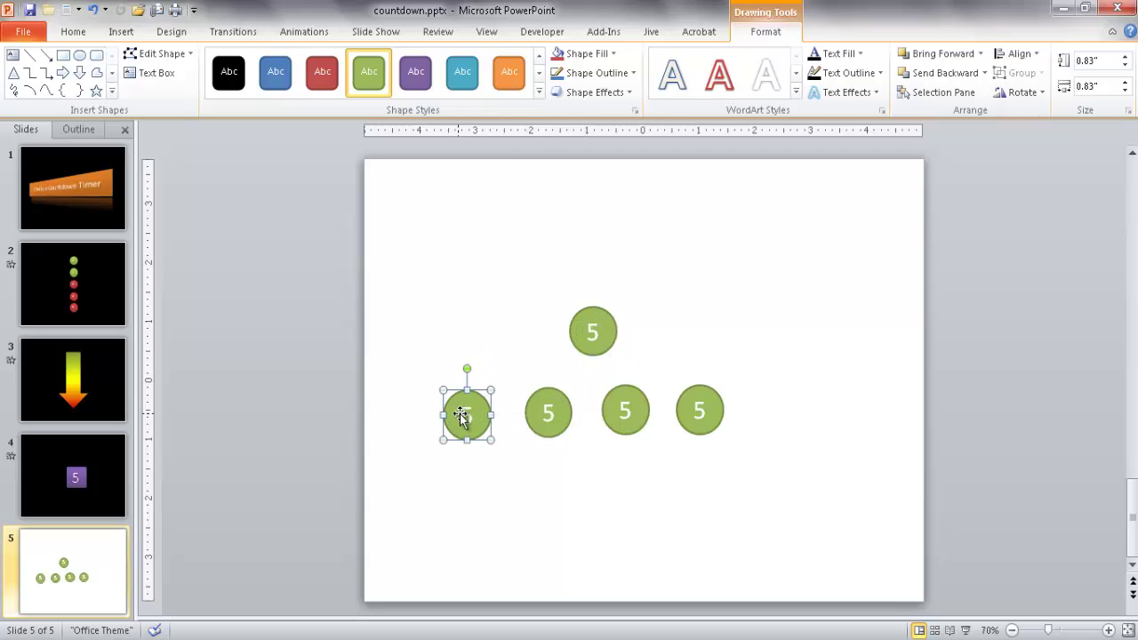
# Step: Renumber the four copies 4, 3, 2 and 1 from left to right
pyautogui.doubleClick(465, 415)
pyautogui.write('4')
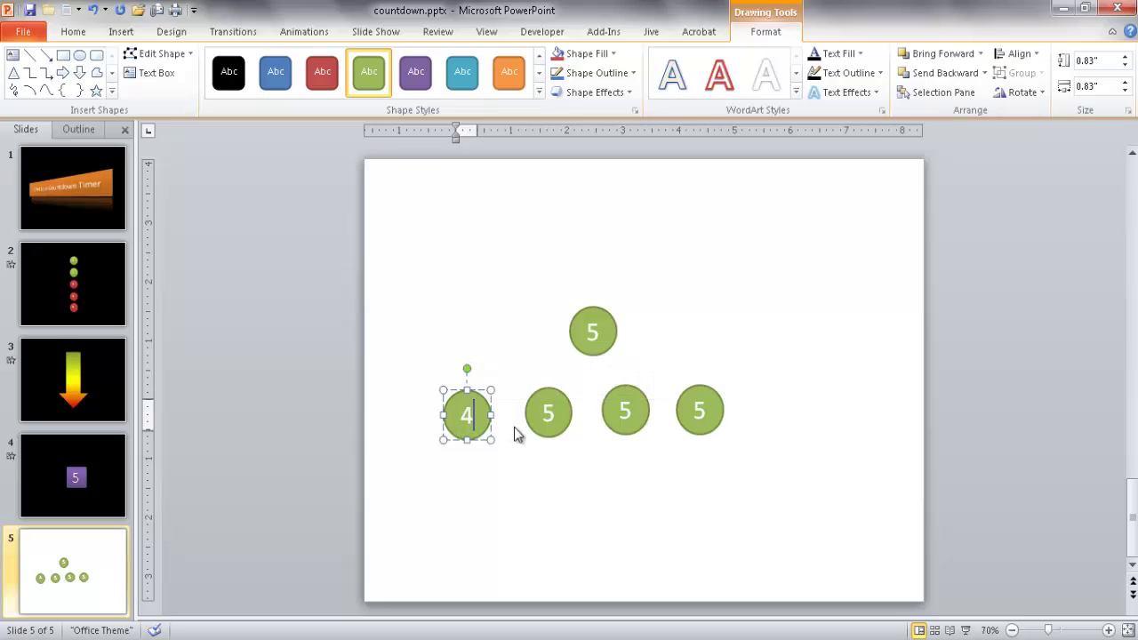
pyautogui.doubleClick(547, 413)
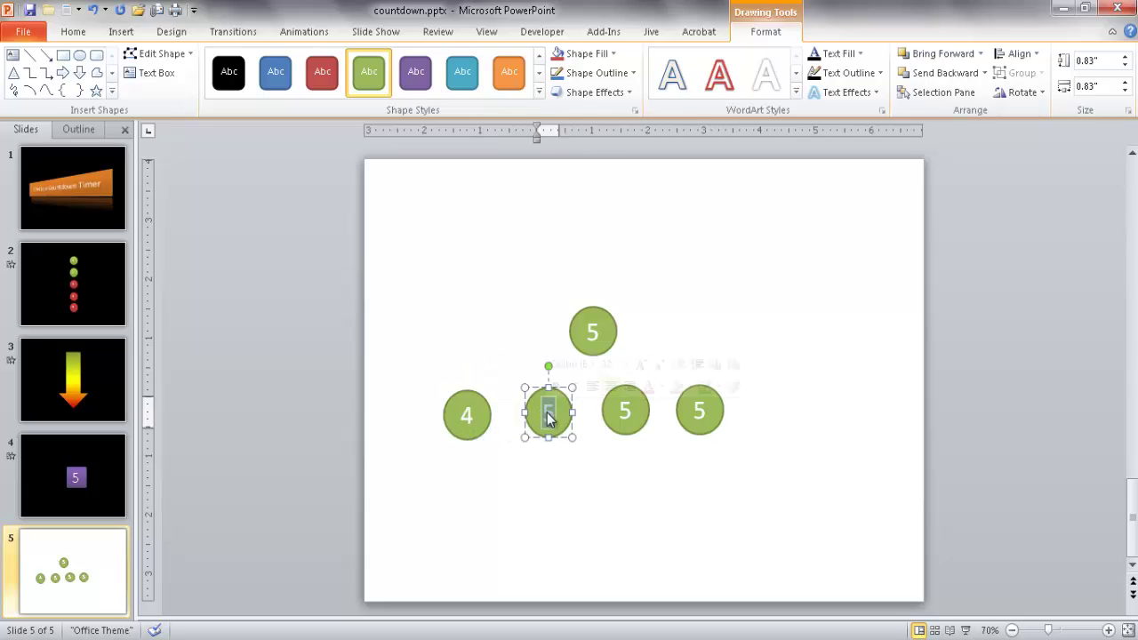
pyautogui.write('3')
pyautogui.doubleClick(626, 410)
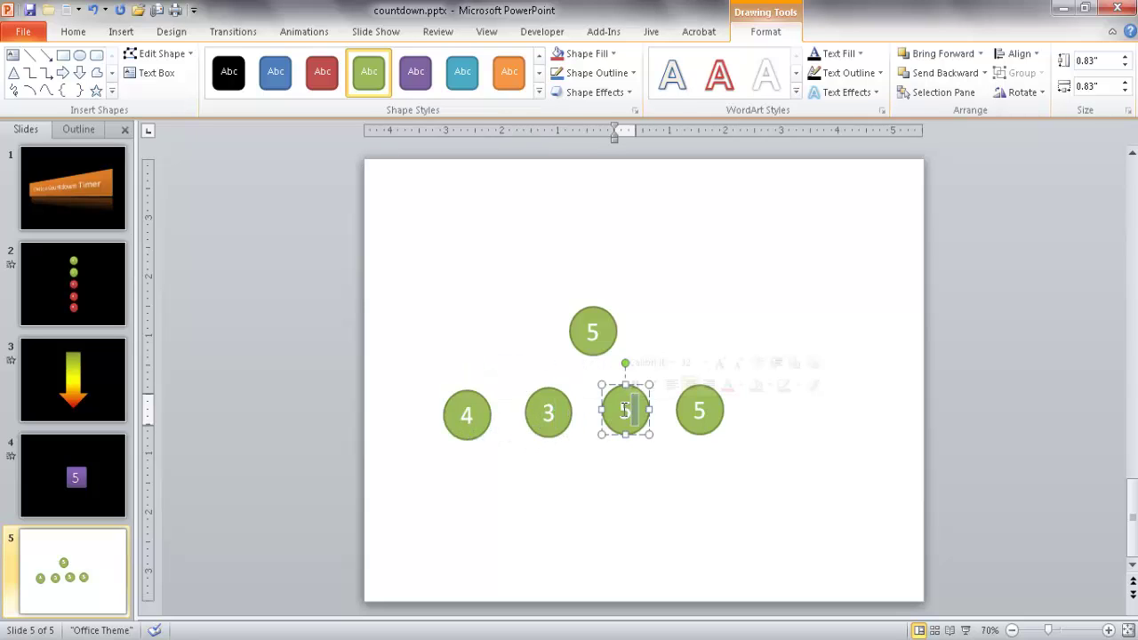
pyautogui.write('2')
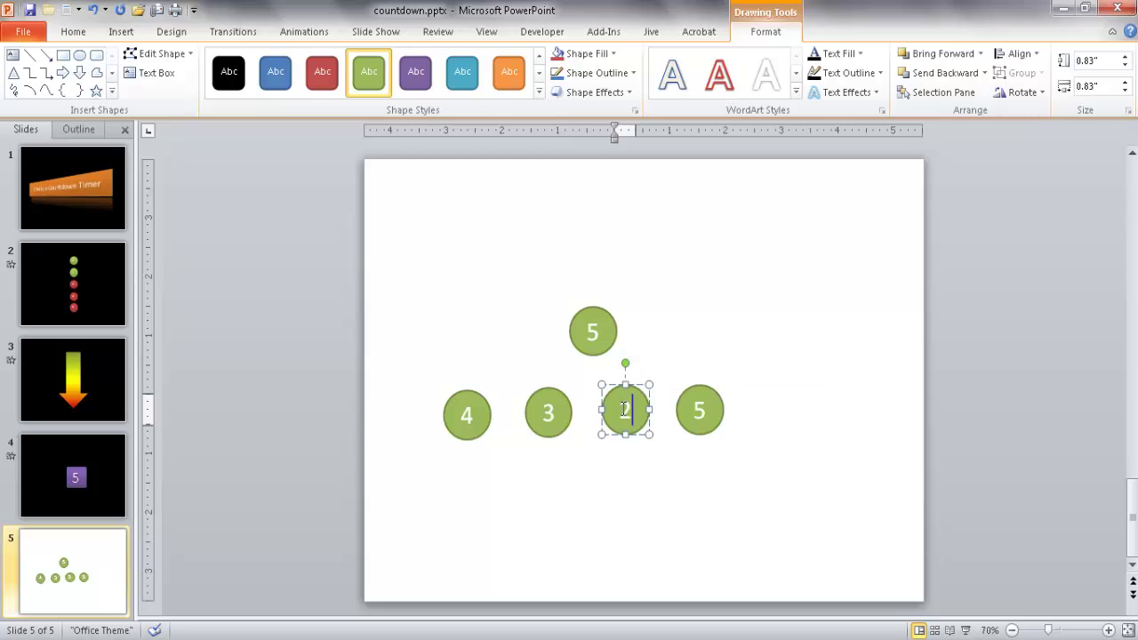
pyautogui.doubleClick(700, 410)
pyautogui.write('1')
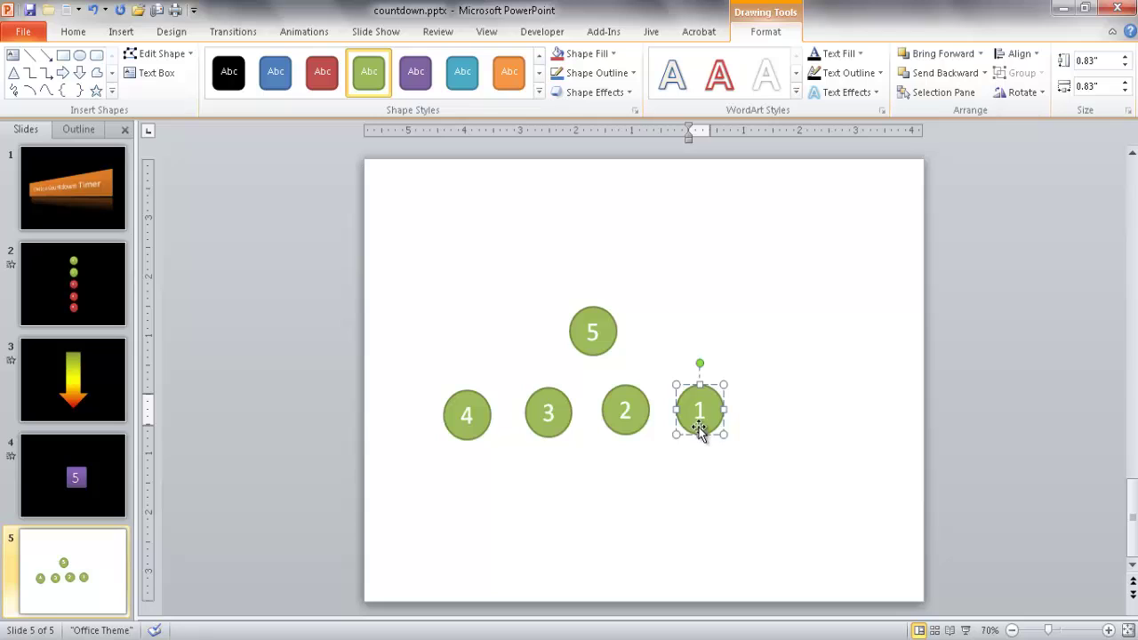
pyautogui.click(714, 419)
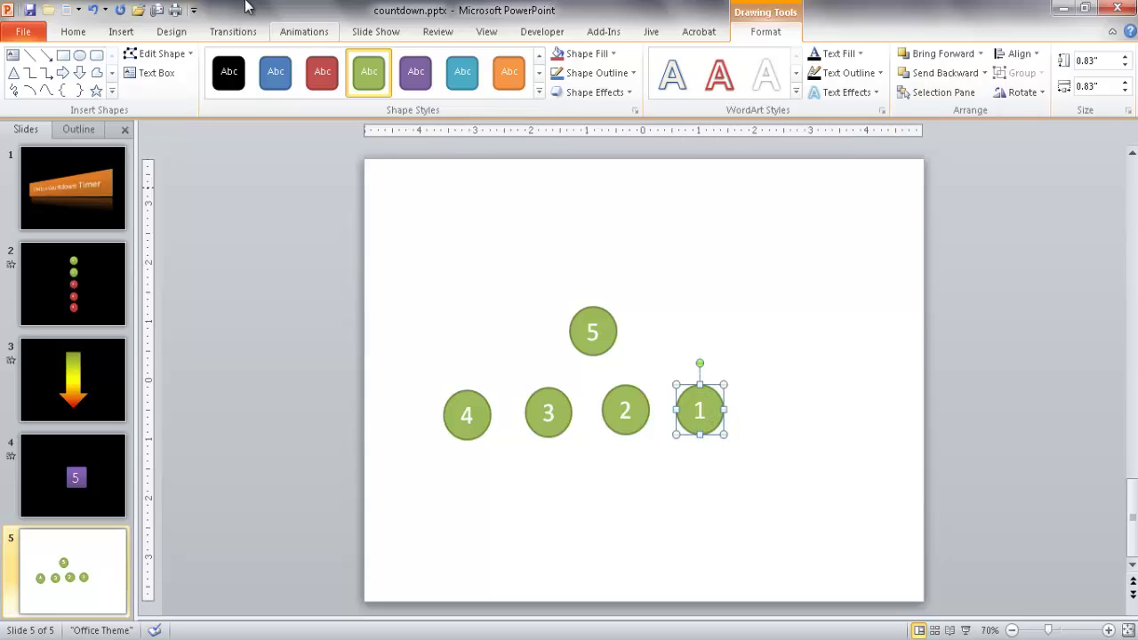
# Step: Make circles 1, 2 and 3 red, repeating the style with F4
pyautogui.click(323, 73)
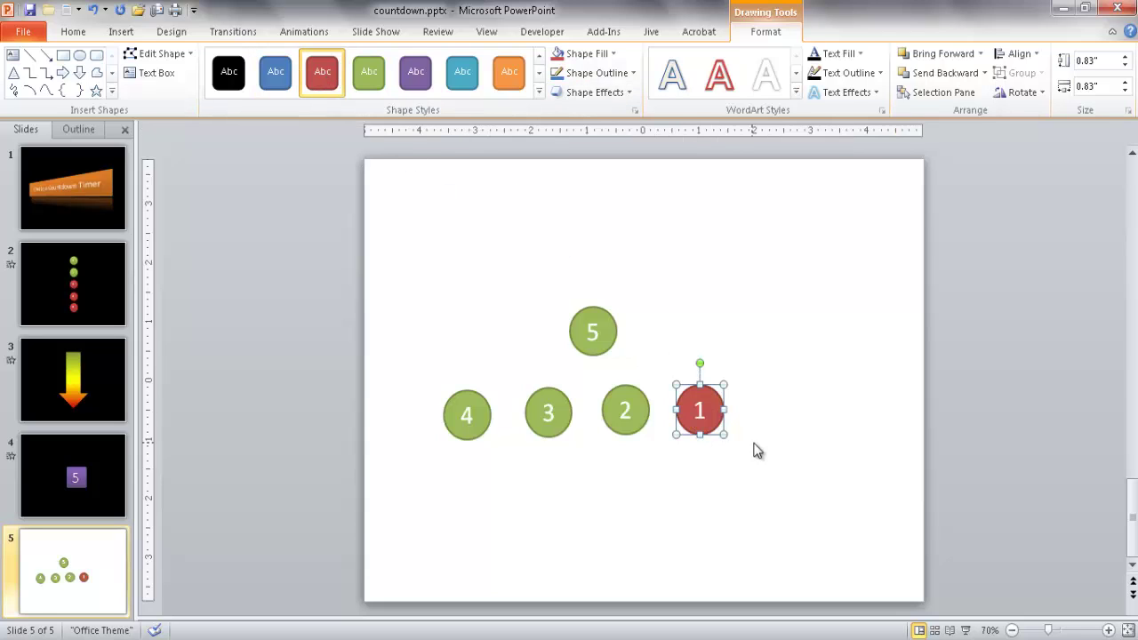
pyautogui.click(647, 411)
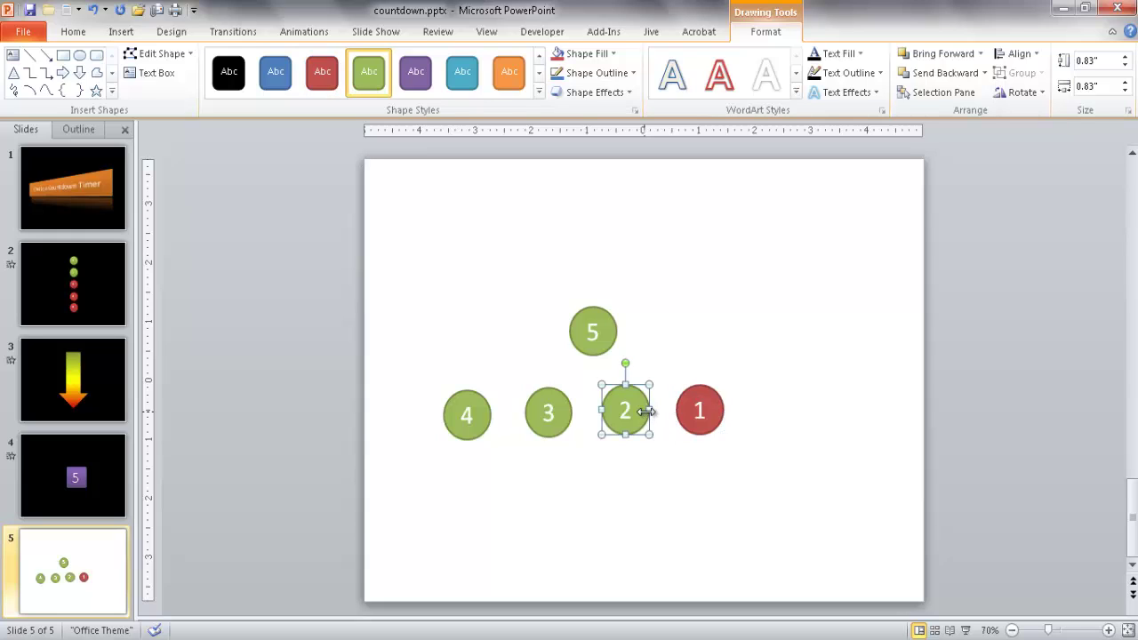
pyautogui.press('F4')
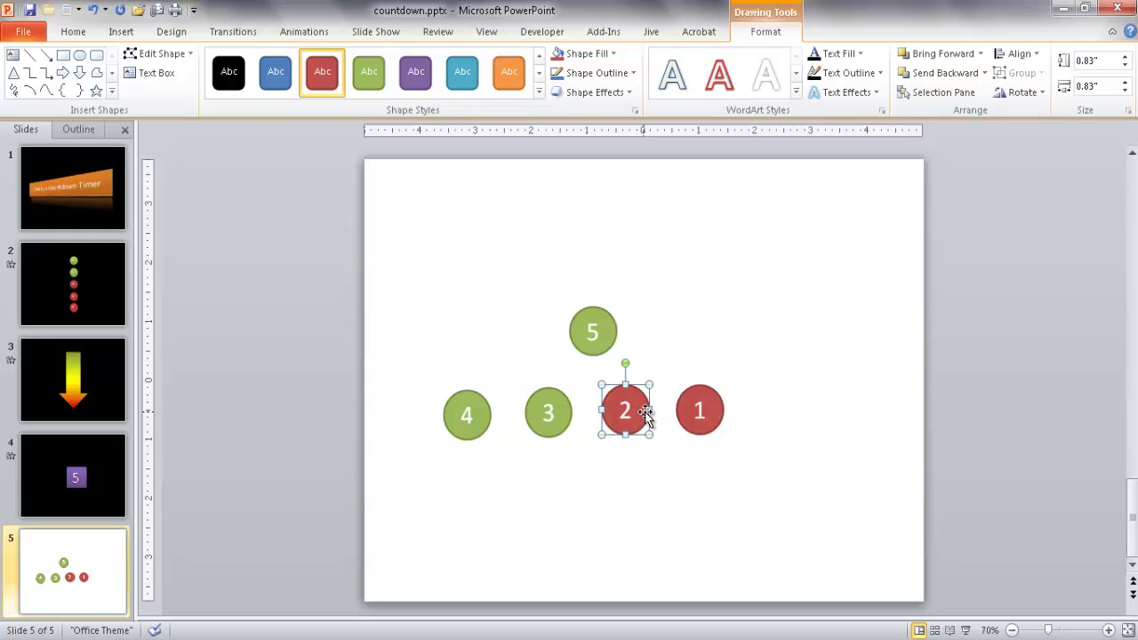
pyautogui.click(567, 416)
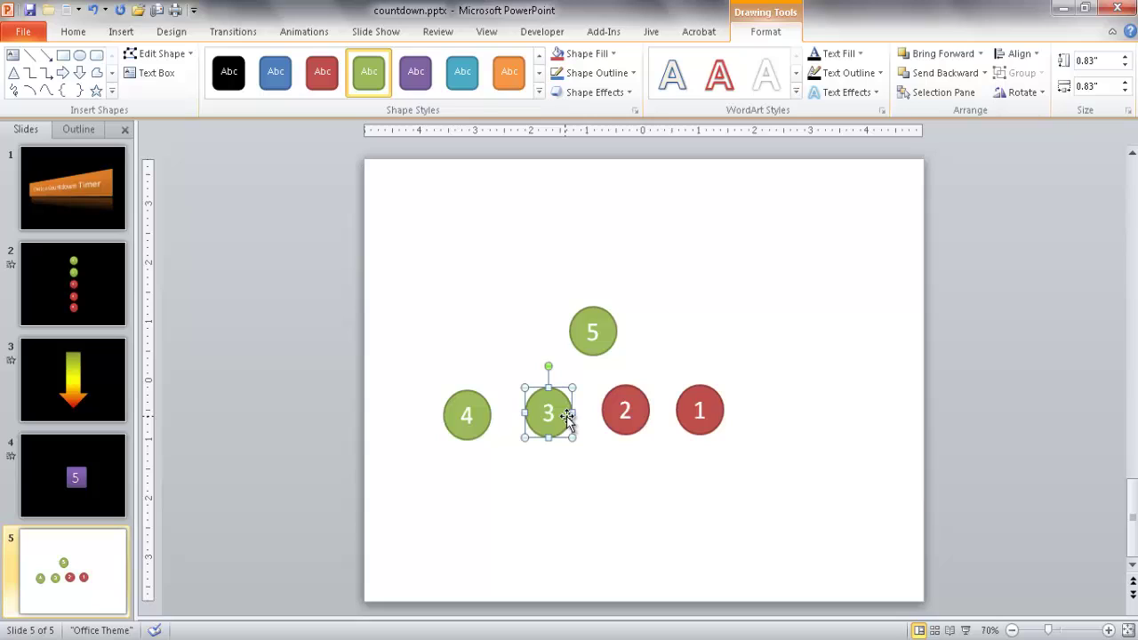
pyautogui.press('F4')
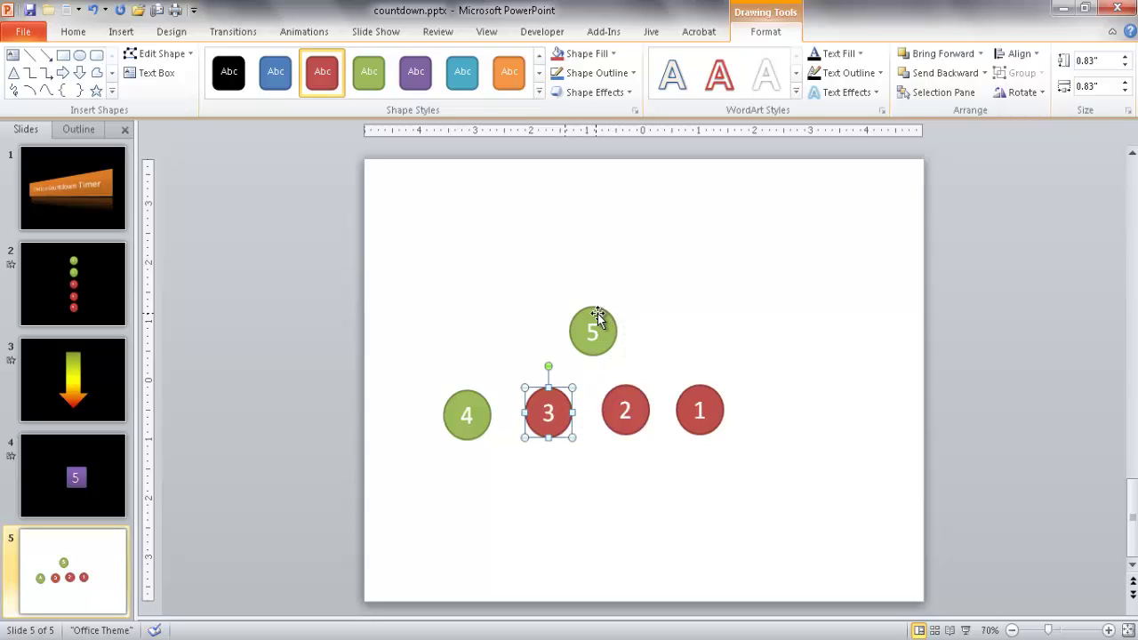
# Step: Arrange the circles in one vertical column from 5 at the top down to 1
pyautogui.moveTo(597, 314); pyautogui.dragTo(631, 227)
pyautogui.moveTo(485, 394); pyautogui.dragTo(636, 294)
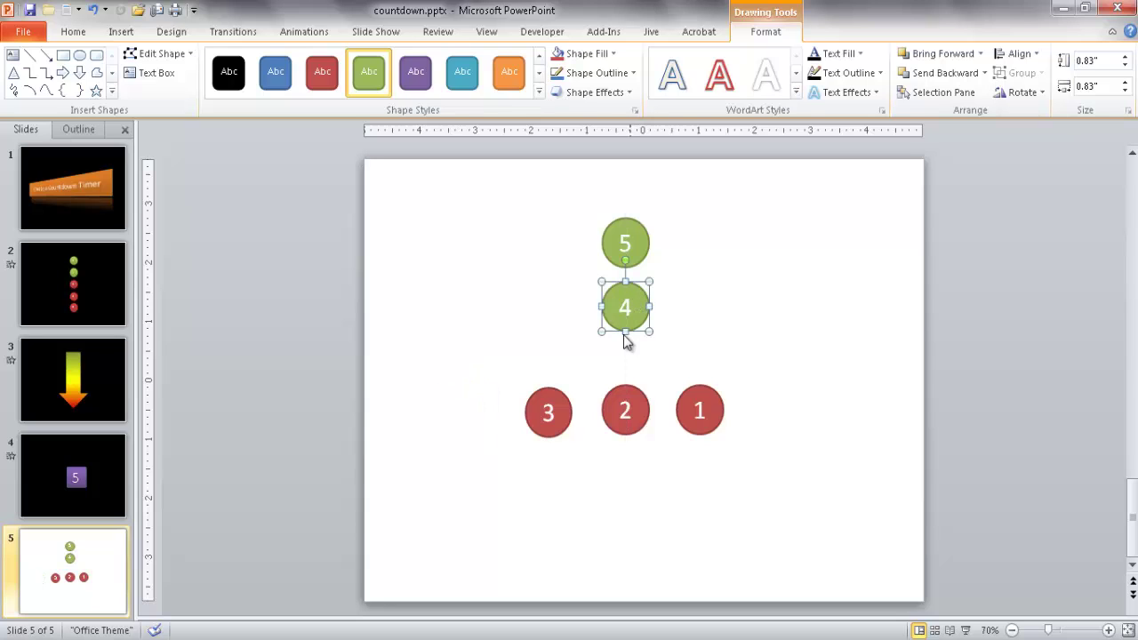
pyautogui.moveTo(560, 400); pyautogui.dragTo(638, 356)
pyautogui.moveTo(633, 425); pyautogui.dragTo(631, 531)
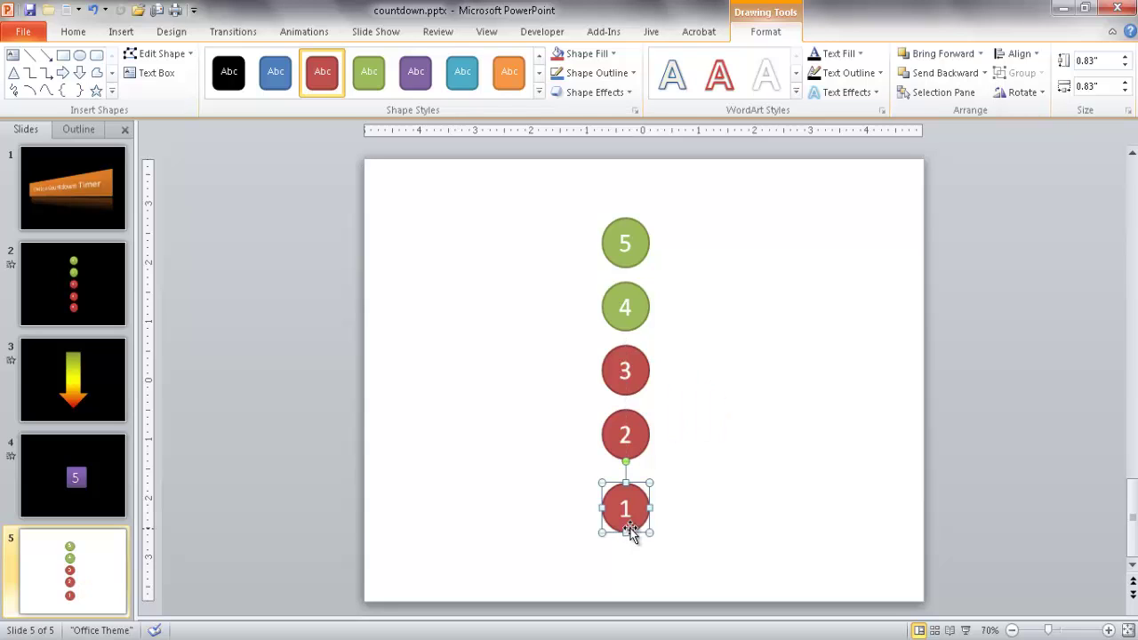
pyautogui.click(708, 570)
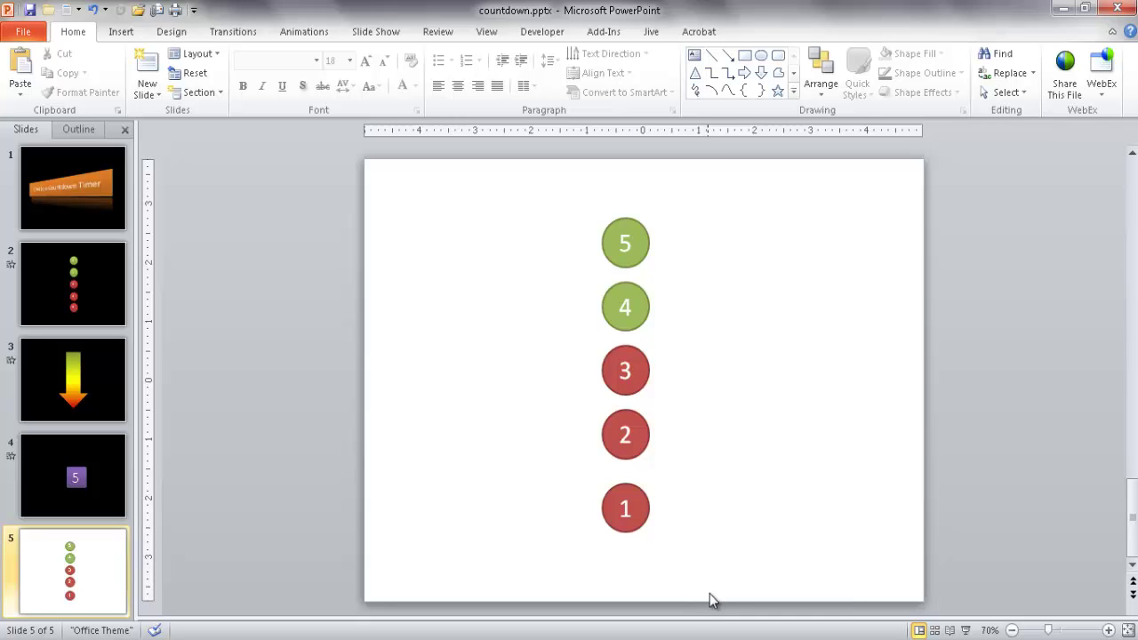
# Step: Select all five circles and add the Exit > Disappear animation to them
pyautogui.moveTo(701, 585)
pyautogui.mouseDown()
pyautogui.moveTo(673, 586)
pyautogui.moveTo(543, 465)
pyautogui.moveTo(577, 302)
pyautogui.moveTo(579, 190)
pyautogui.moveTo(555, 183)
pyautogui.mouseUp()
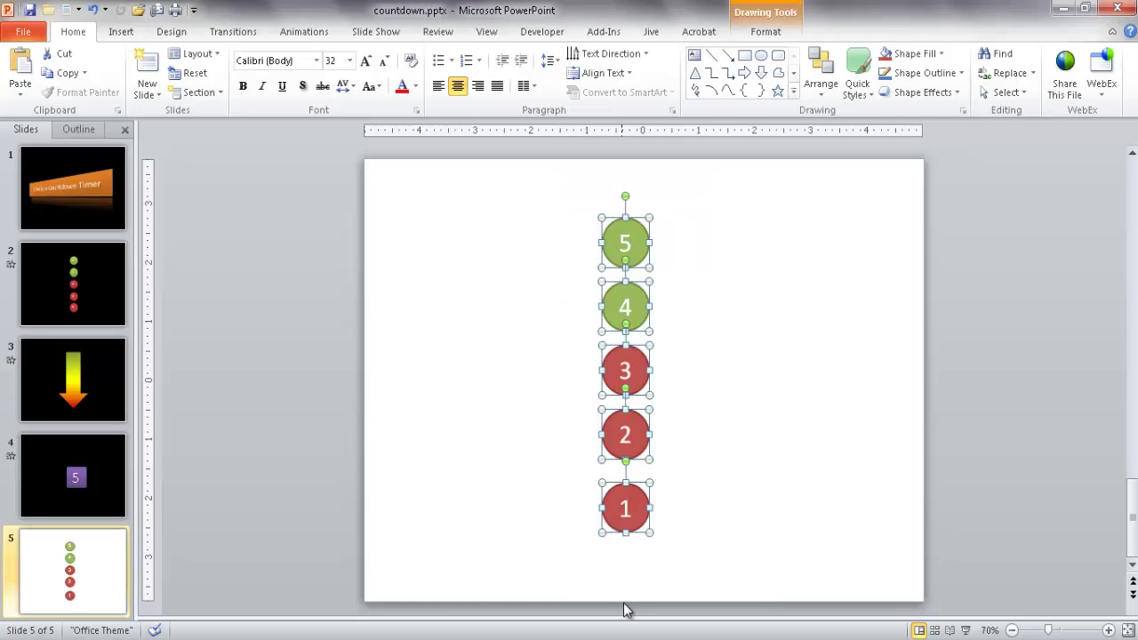
pyautogui.click(307, 34)
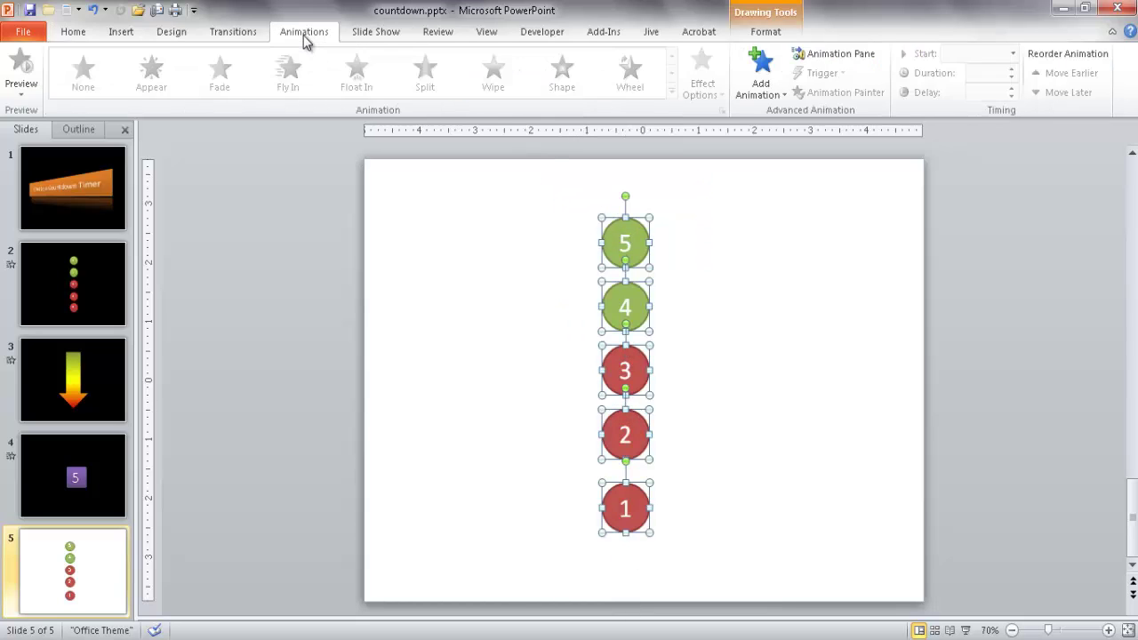
pyautogui.click(760, 98)
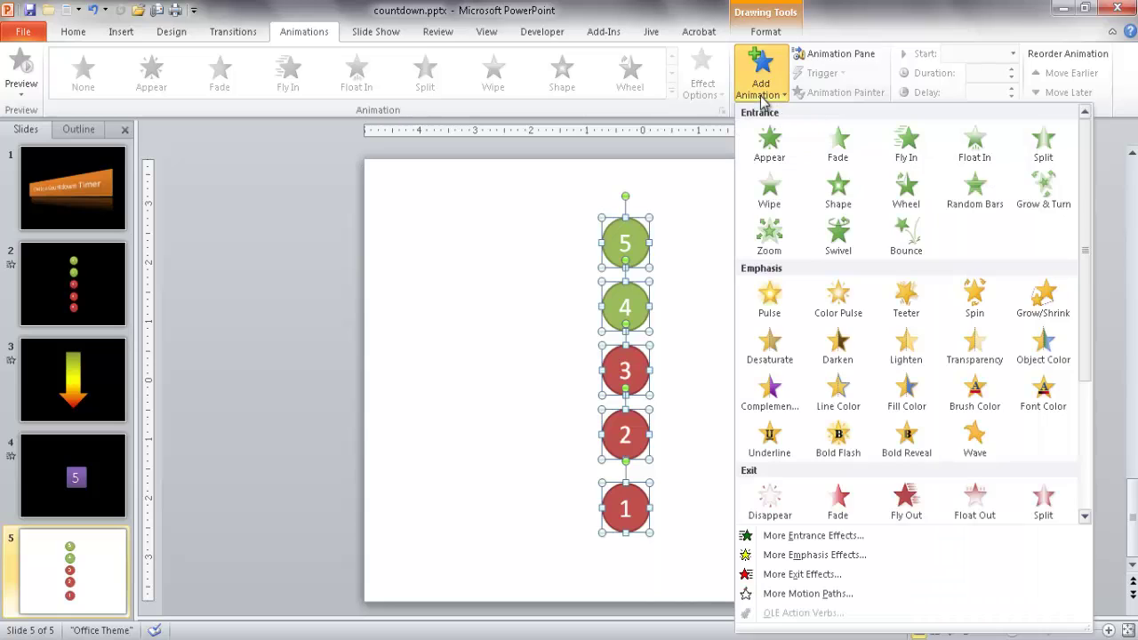
pyautogui.click(769, 502)
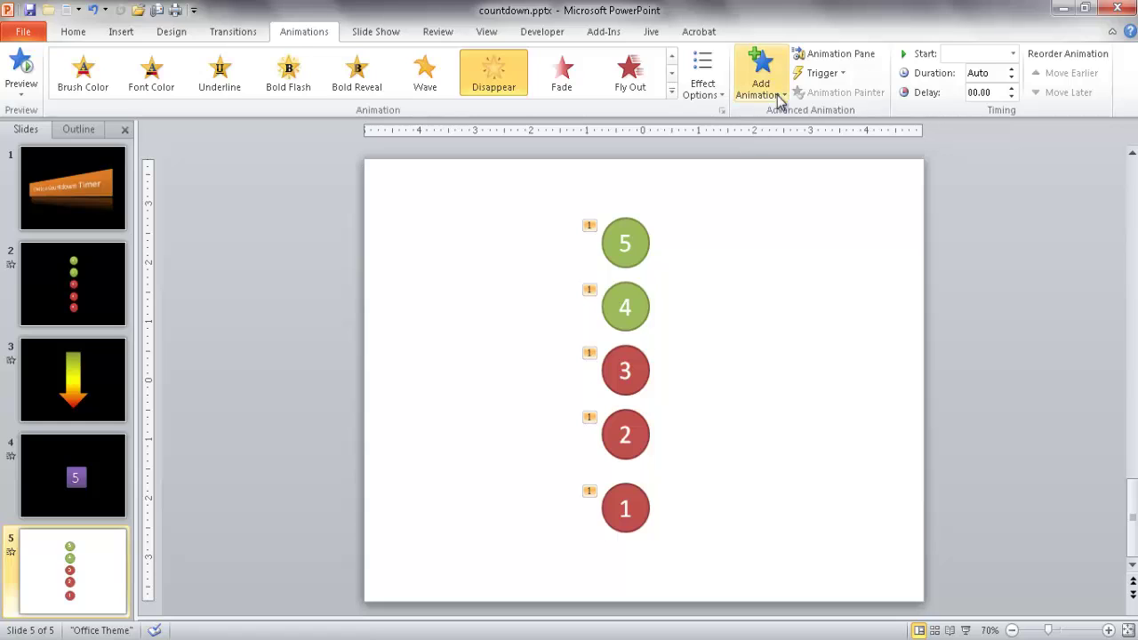
# Step: In the Animation Pane, set exit durations of 1, 2, 3, 4 and 5 seconds for circles 5 to 1
pyautogui.click(834, 55)
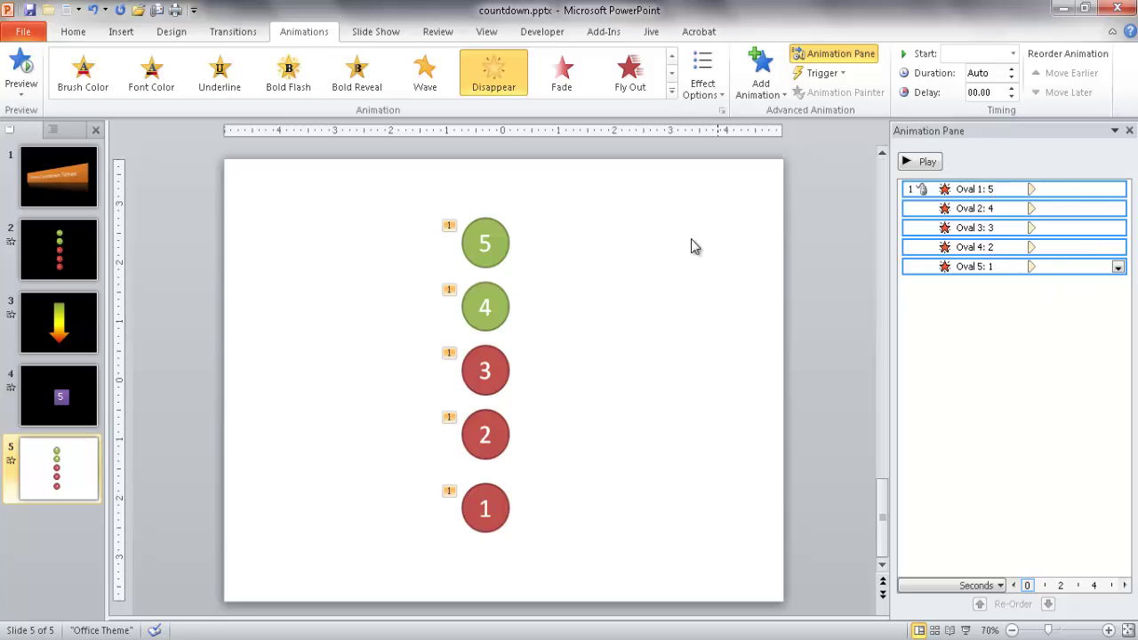
pyautogui.click(499, 228)
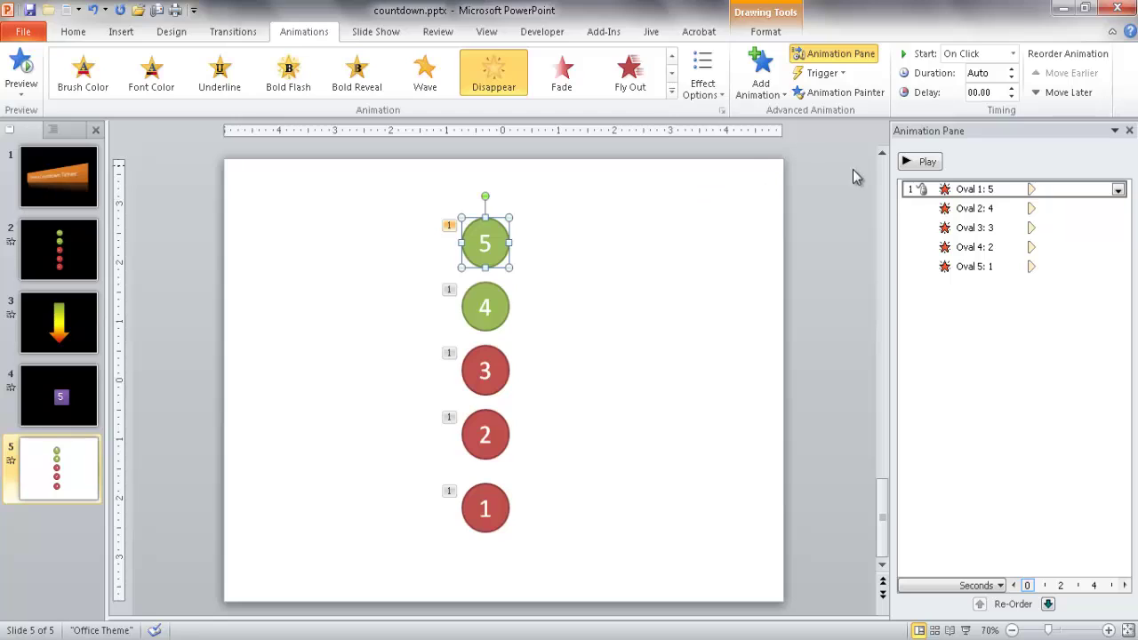
pyautogui.click(1018, 365)
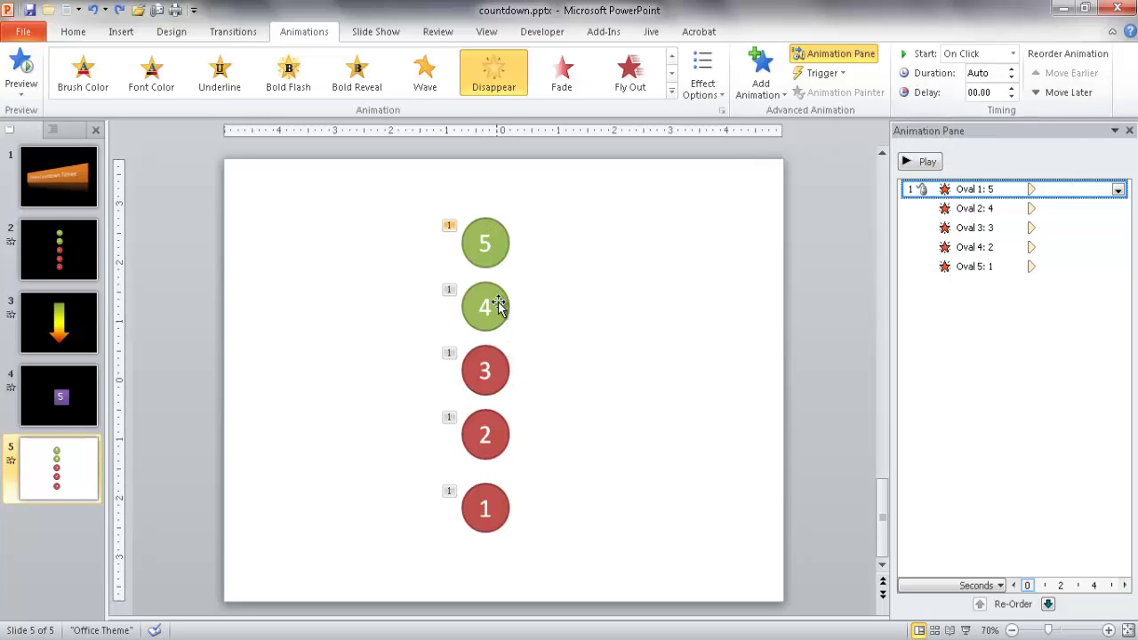
pyautogui.click(998, 71)
pyautogui.write('1')
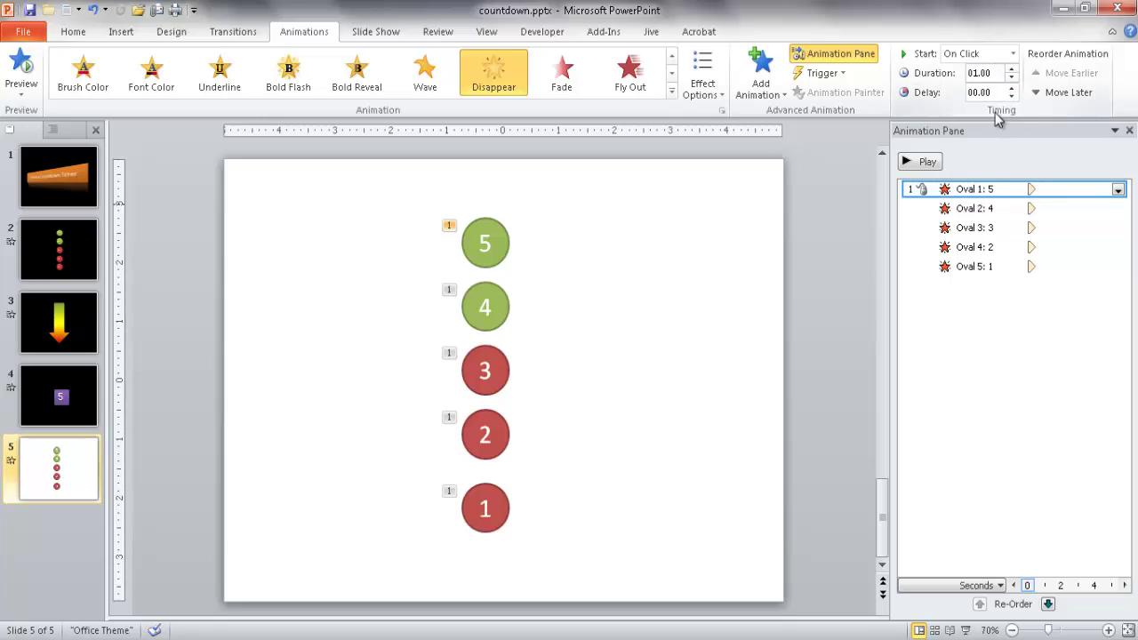
pyautogui.click(976, 208)
pyautogui.click(994, 73)
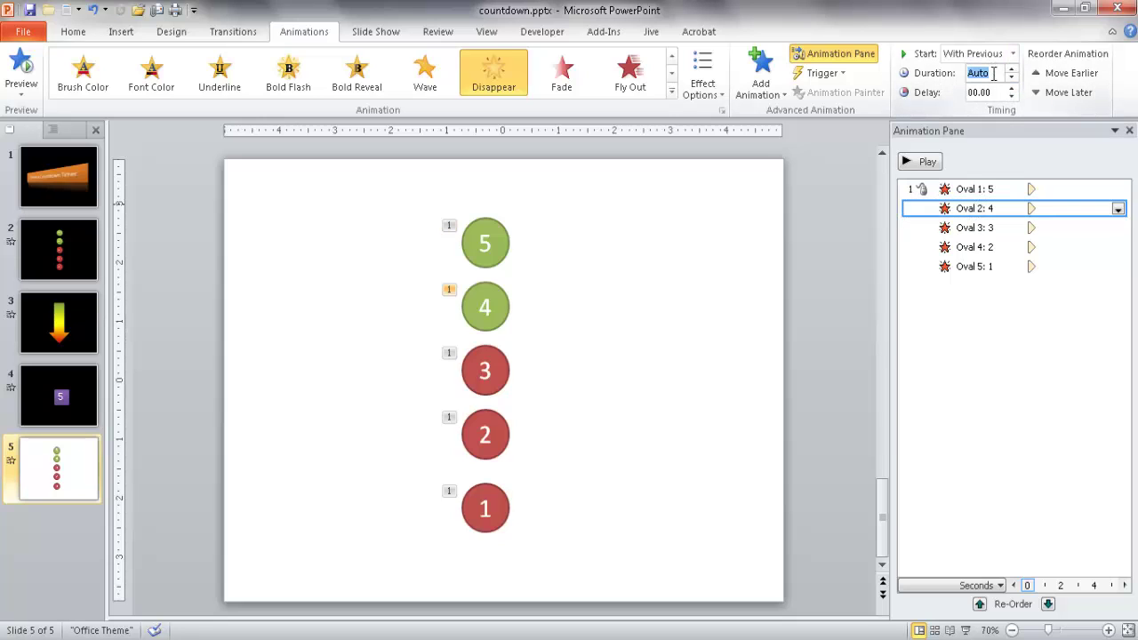
pyautogui.click(982, 228)
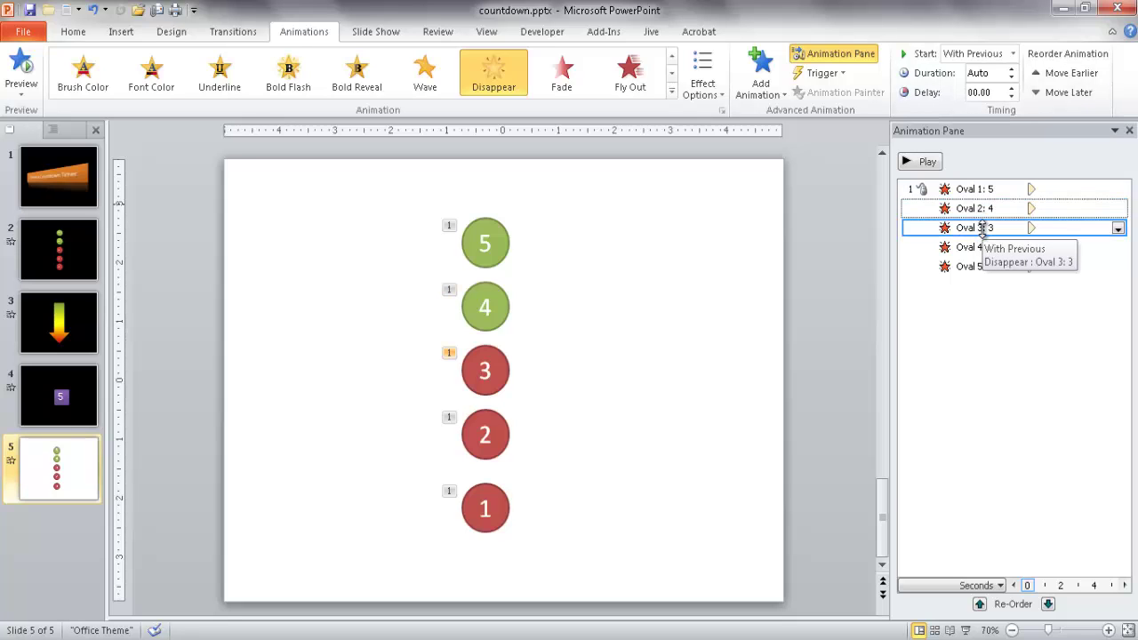
pyautogui.click(992, 77)
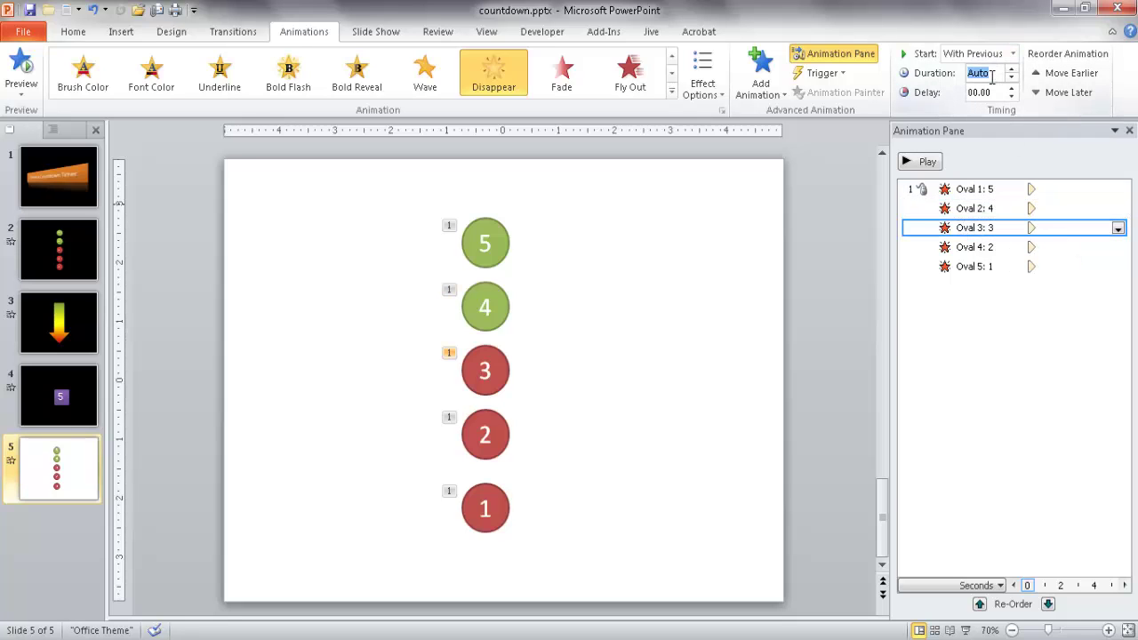
pyautogui.click(978, 246)
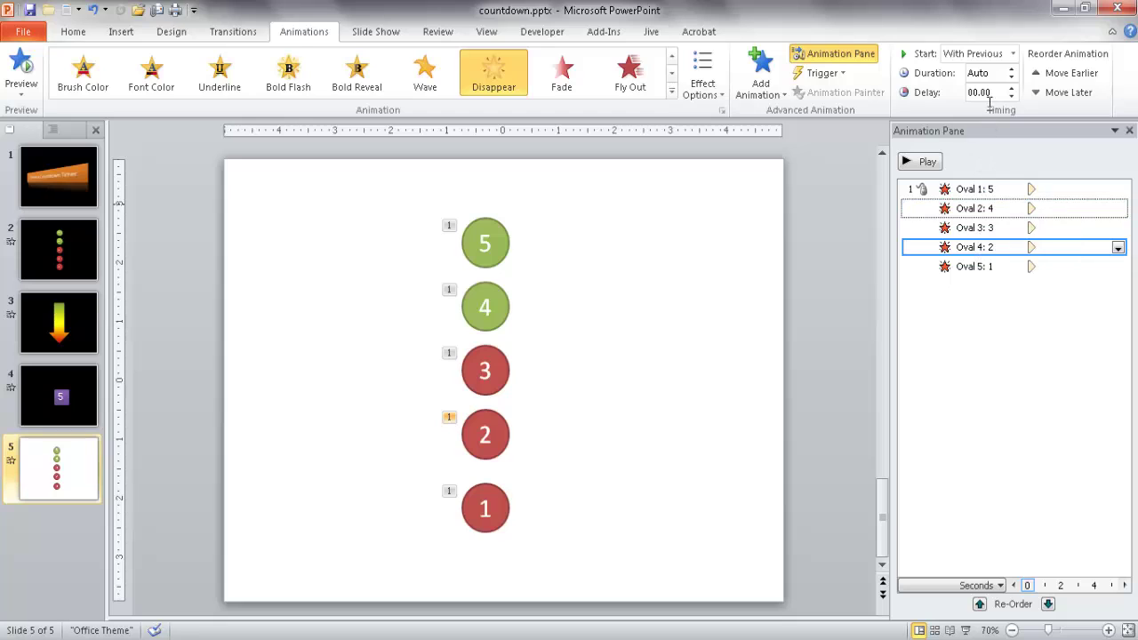
pyautogui.click(994, 74)
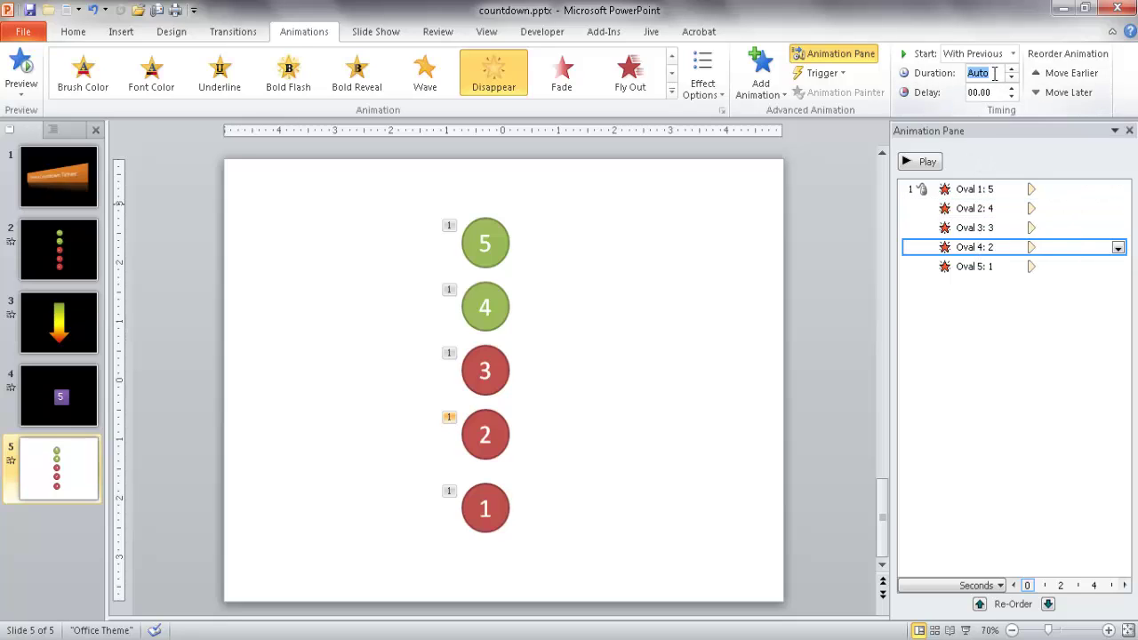
pyautogui.click(968, 265)
pyautogui.click(988, 73)
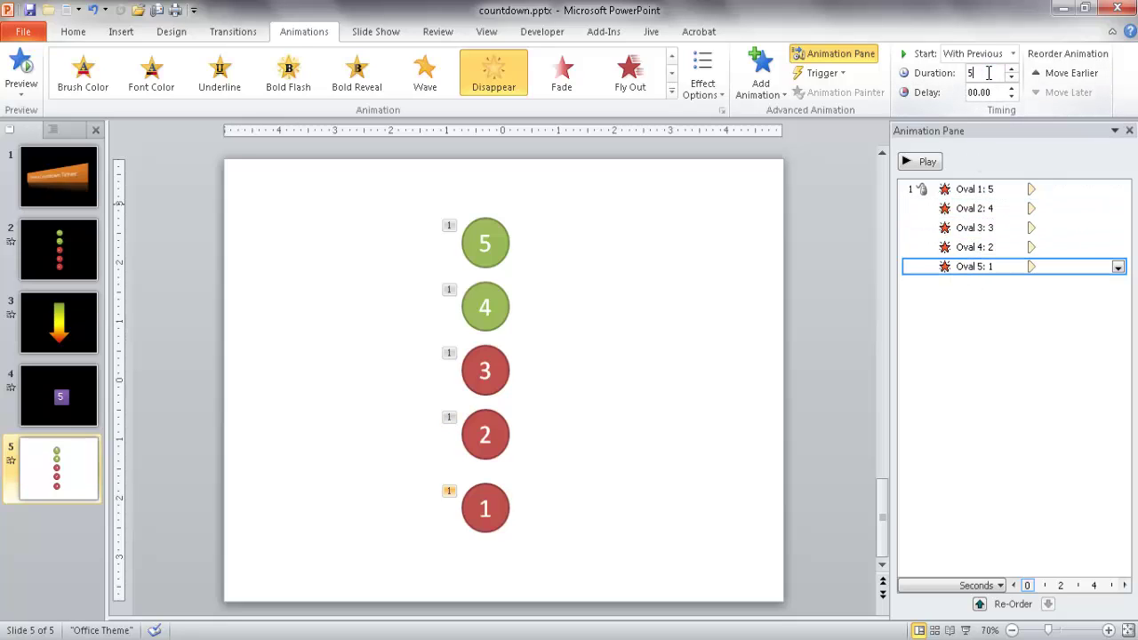
# Step: Check each circle's exit timing, then start the slide show to test it
pyautogui.click(984, 189)
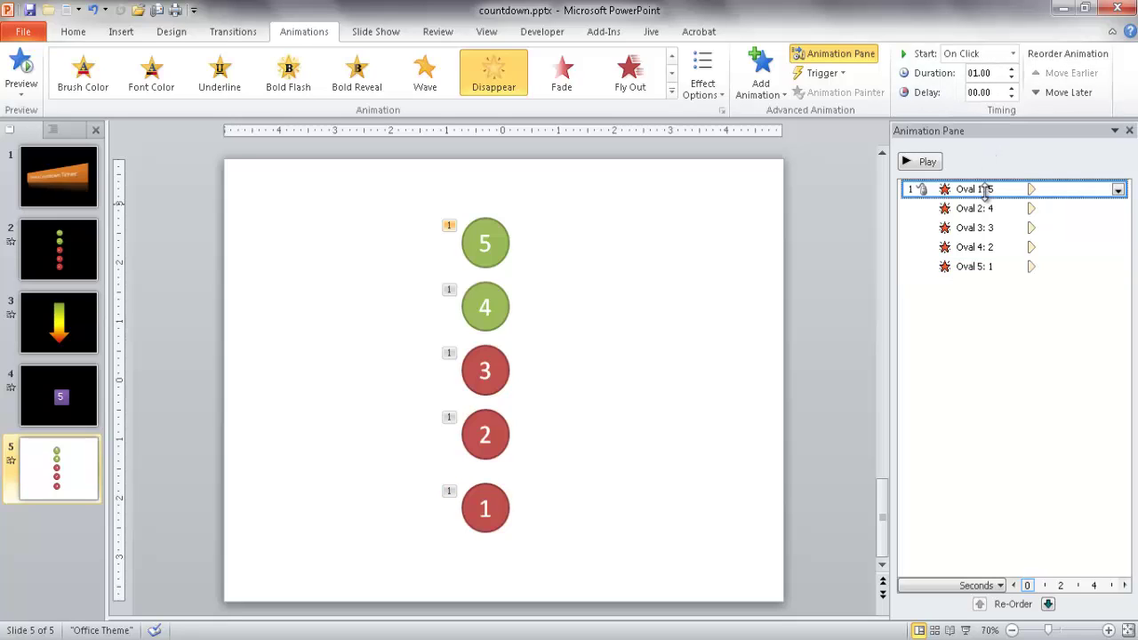
pyautogui.click(973, 210)
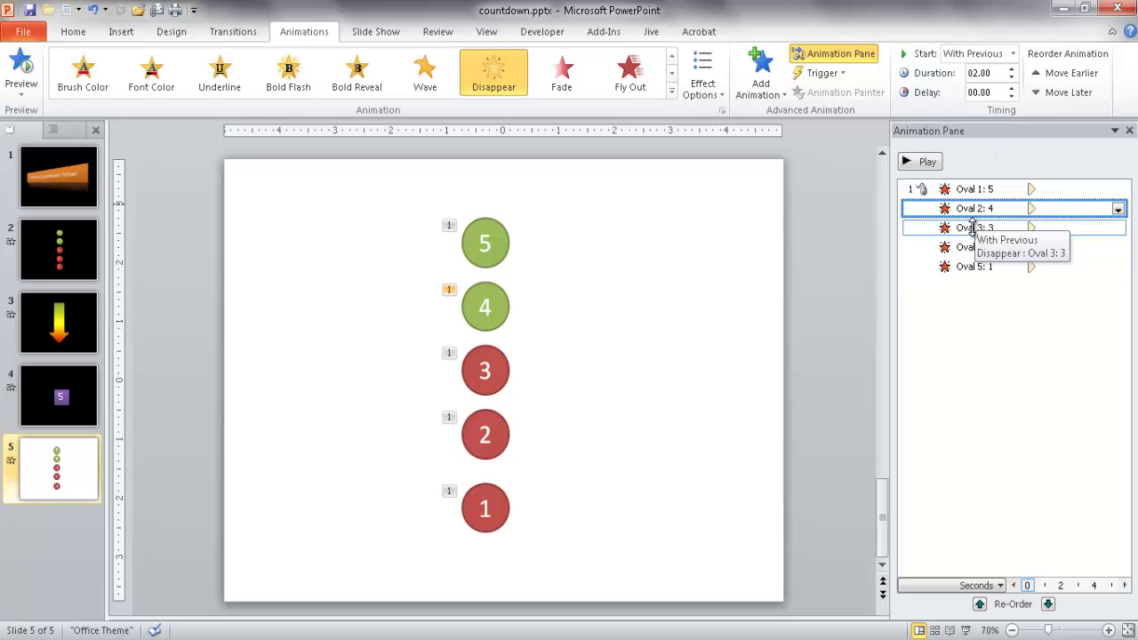
pyautogui.click(971, 228)
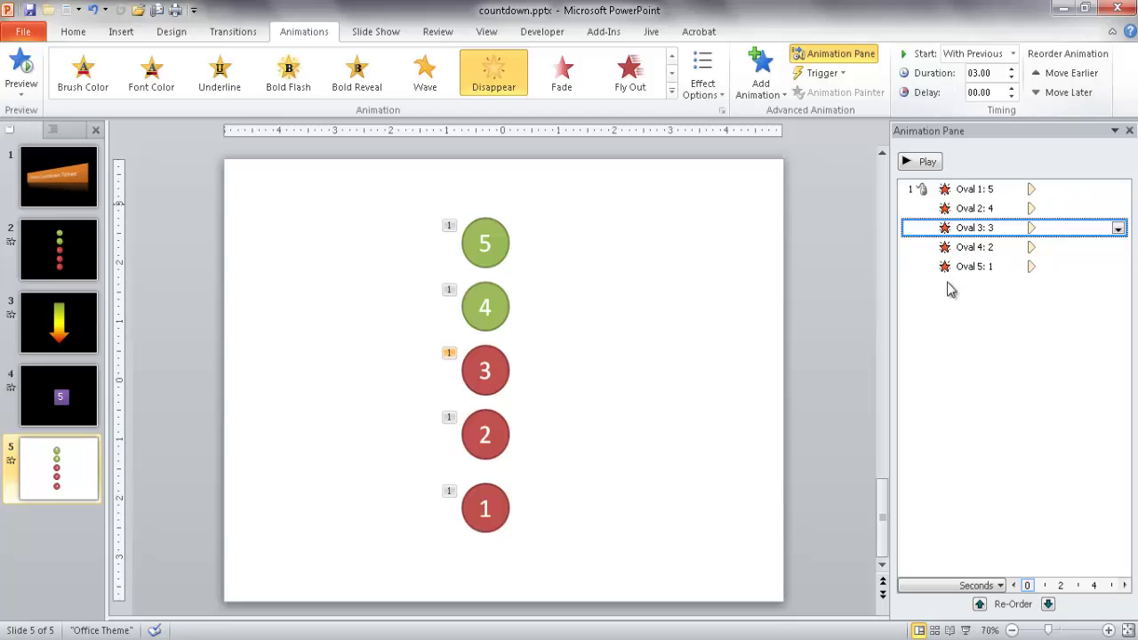
pyautogui.click(980, 247)
pyautogui.click(978, 266)
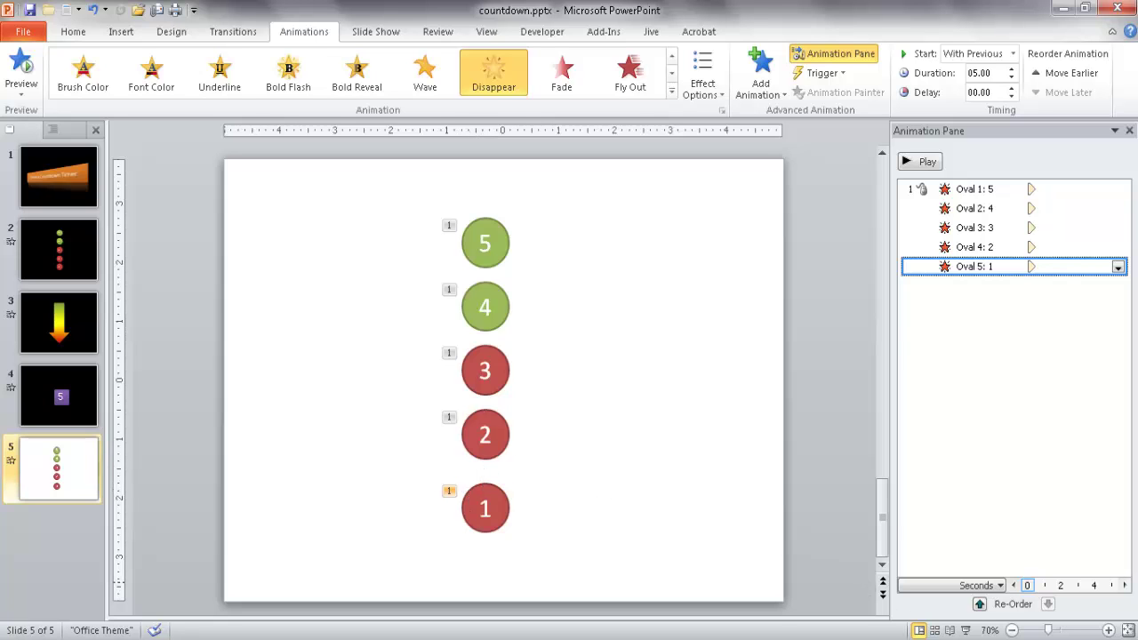
pyautogui.click(966, 630)
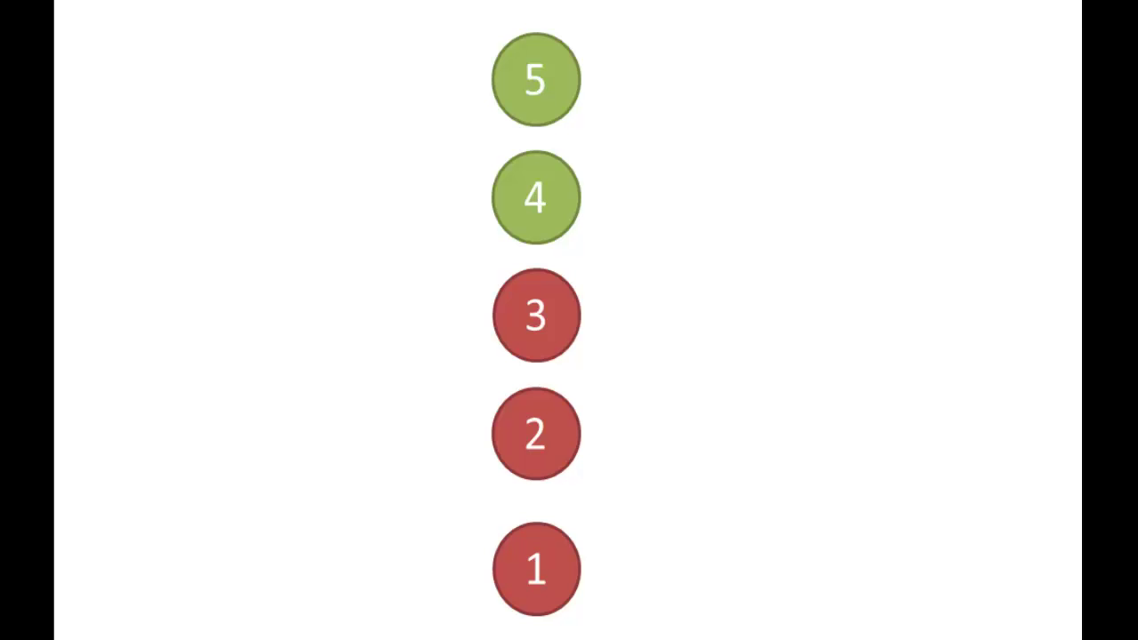
# Step: Advance the show until every circle has disappeared, then exit back to editing
pyautogui.press('space')
pyautogui.press('space')
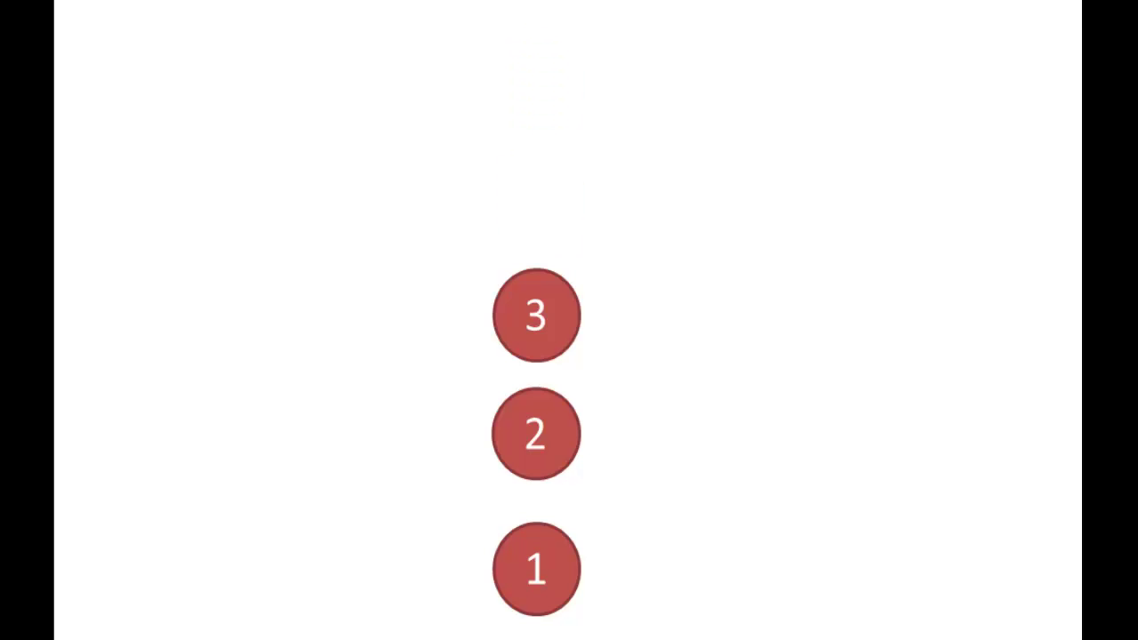
pyautogui.press('space')
pyautogui.press('space')
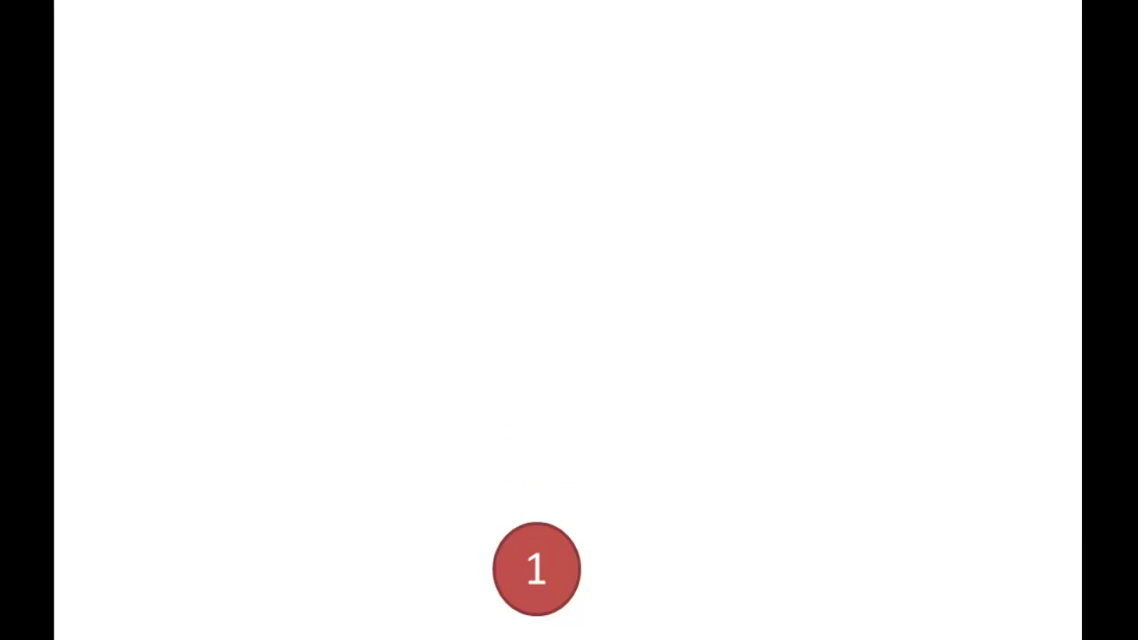
pyautogui.press('space')
pyautogui.press('Escape')
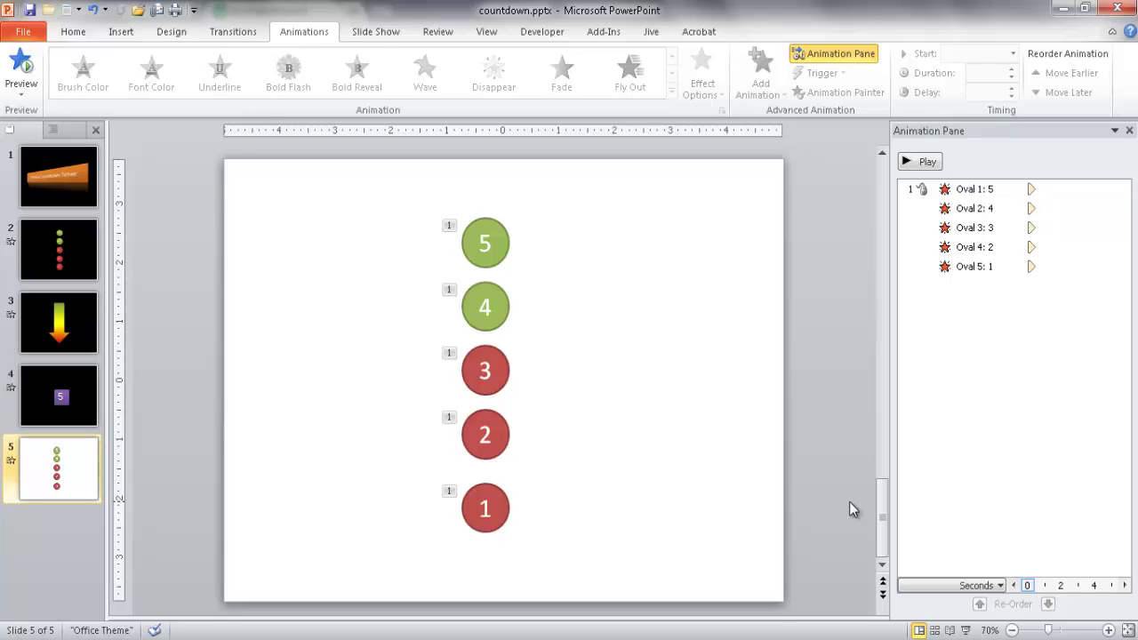
# Step: Delete all five circles from slide 5 and open the Insert Shapes gallery
pyautogui.moveTo(351, 182); pyautogui.dragTo(668, 604)
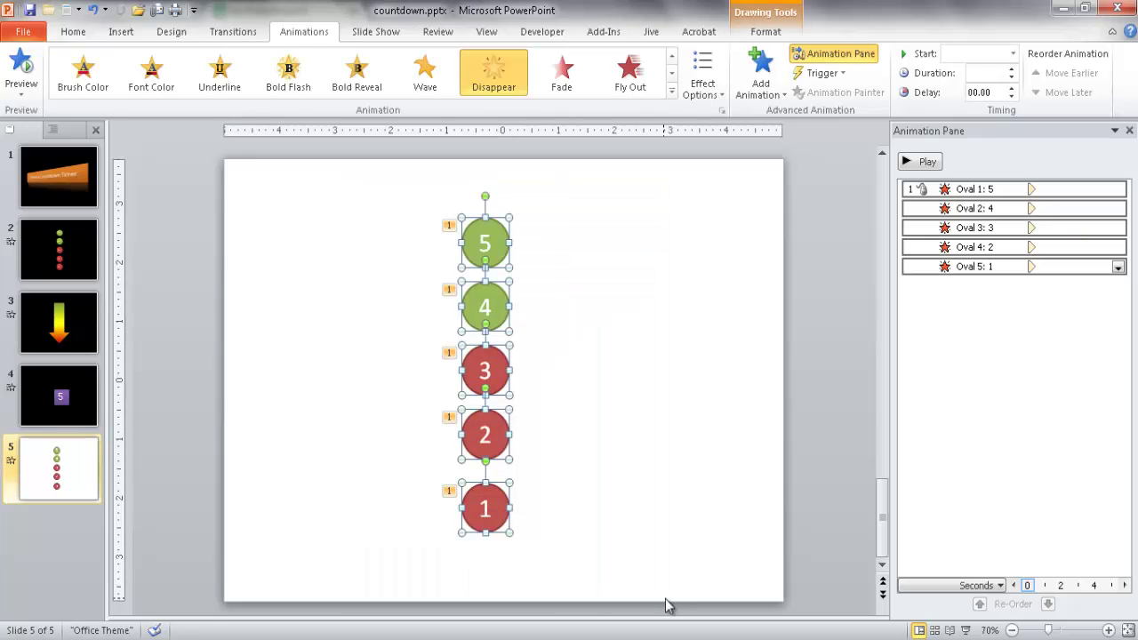
pyautogui.press('Delete')
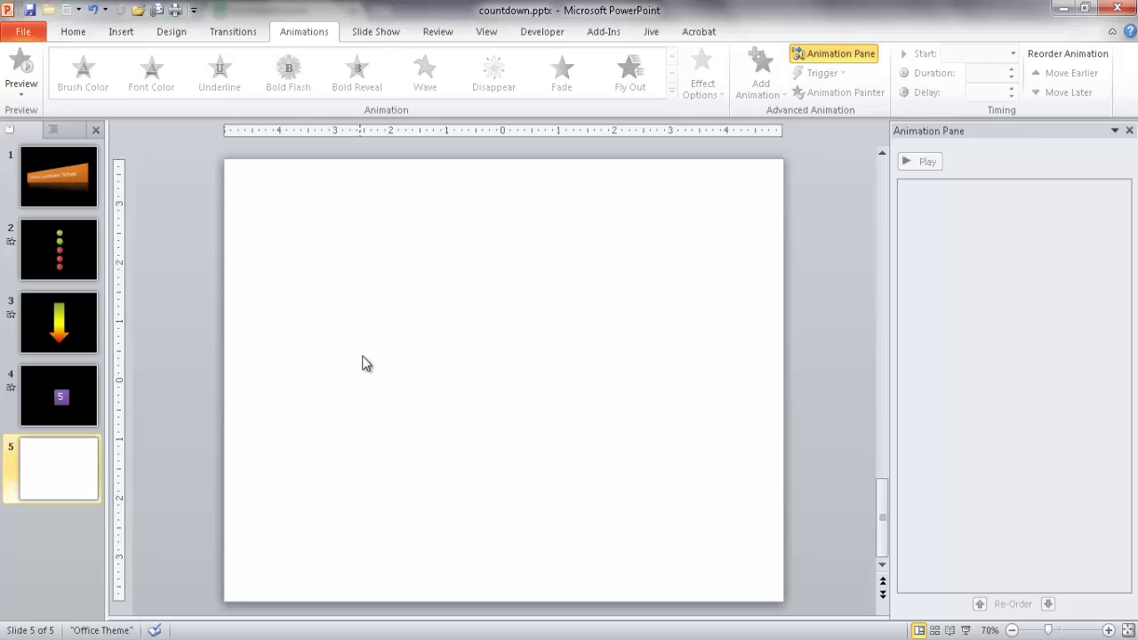
pyautogui.click(121, 33)
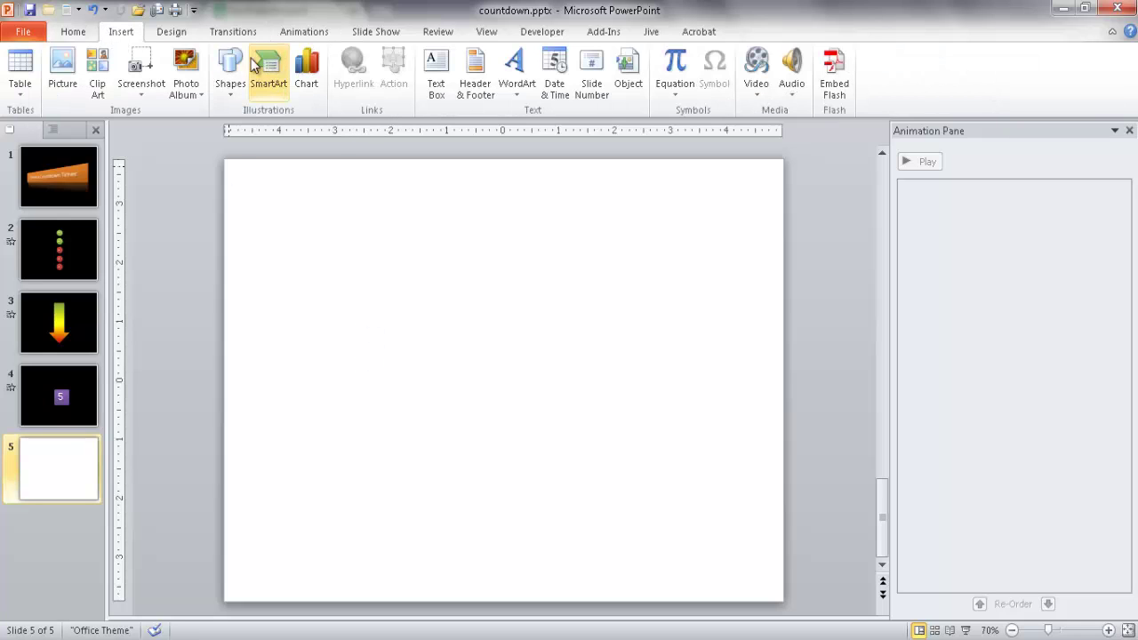
pyautogui.click(233, 82)
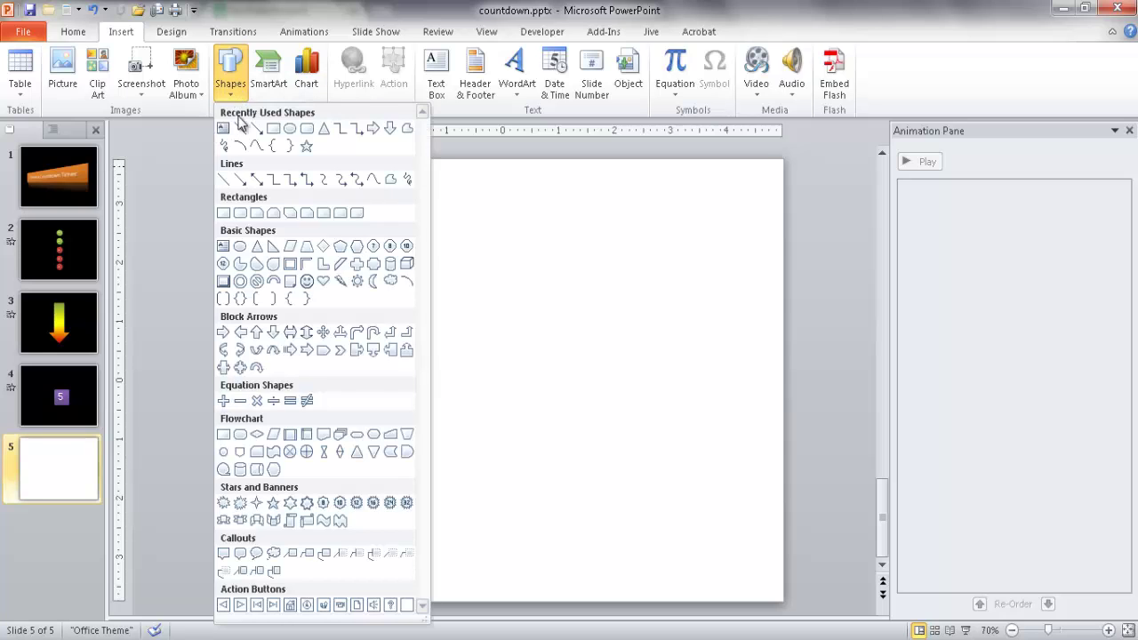
# Step: Draw a tall Down Arrow on the left and place an identical copy to its right
pyautogui.click(273, 333)
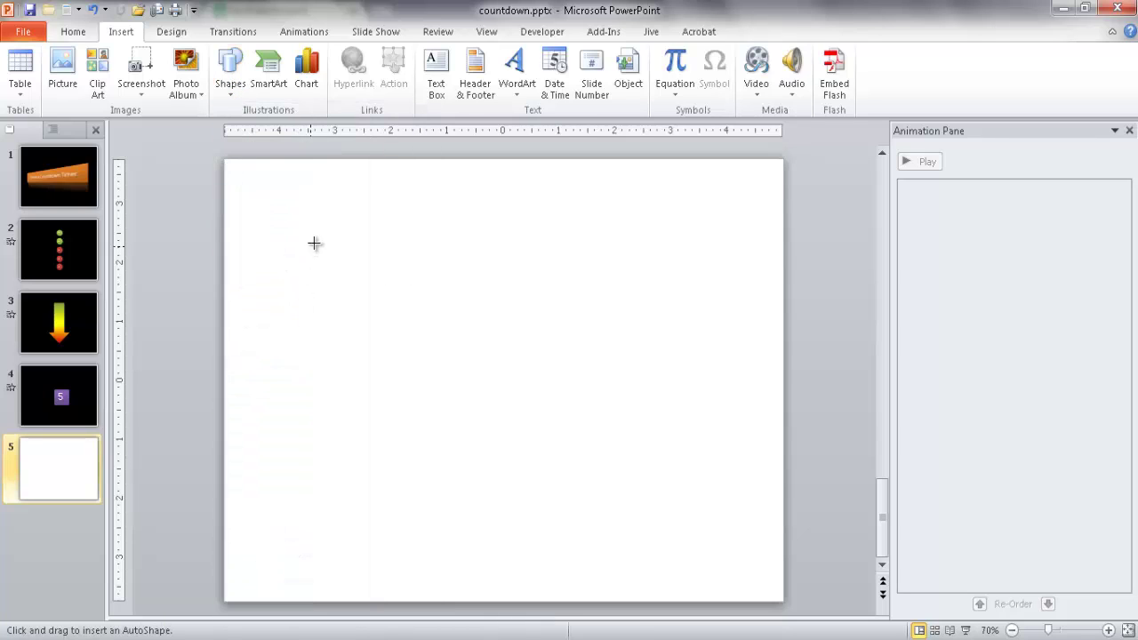
pyautogui.moveTo(322, 224); pyautogui.dragTo(485, 558)
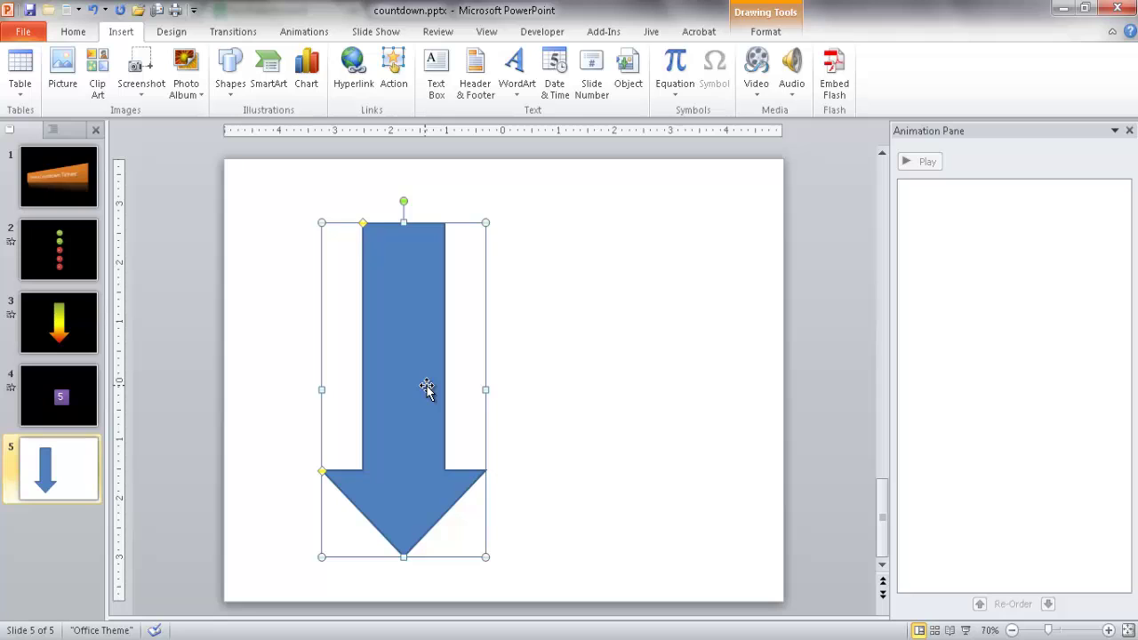
pyautogui.hotkey('ctrl', 'd')
pyautogui.moveTo(427, 389); pyautogui.dragTo(619, 374)
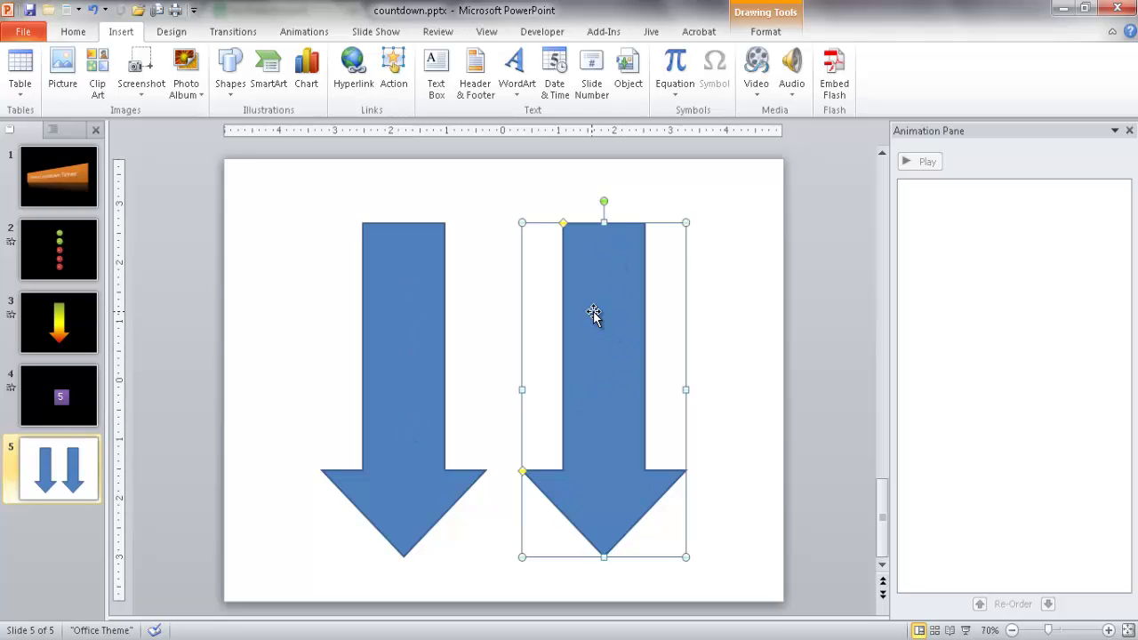
pyautogui.click(793, 402)
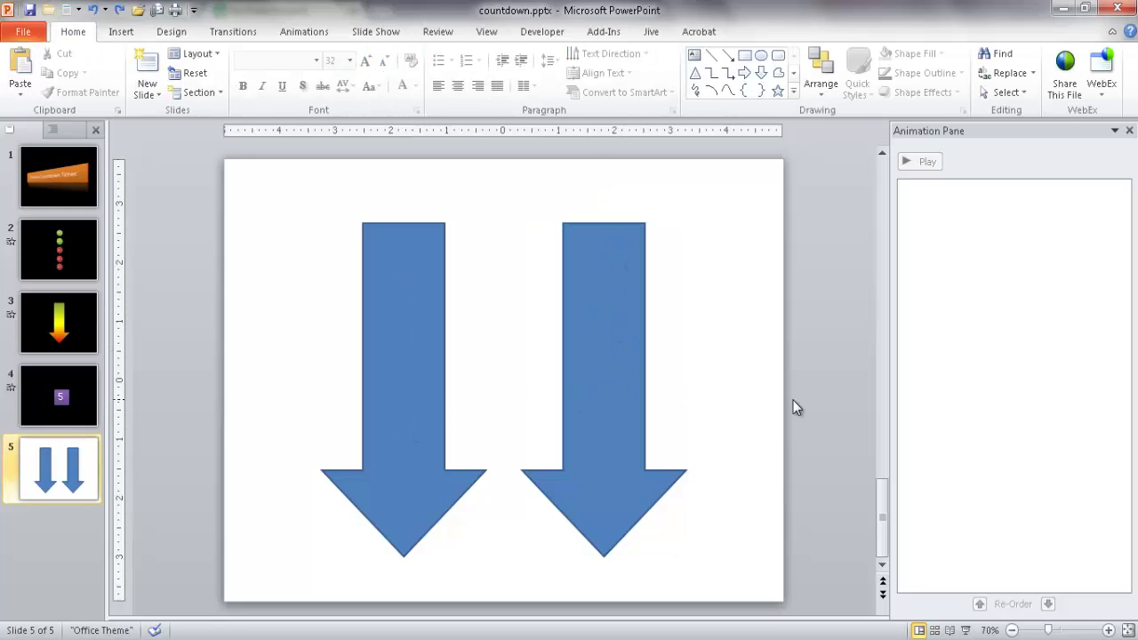
pyautogui.click(413, 329)
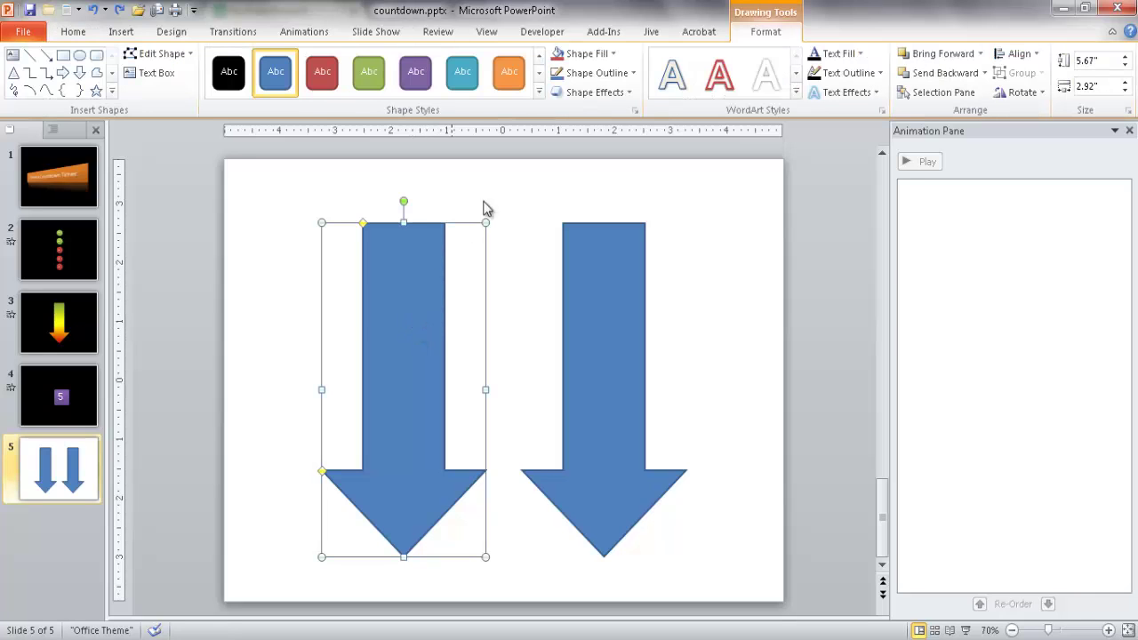
# Step: Switch the left arrow's fill to a gradient fill
pyautogui.click(604, 54)
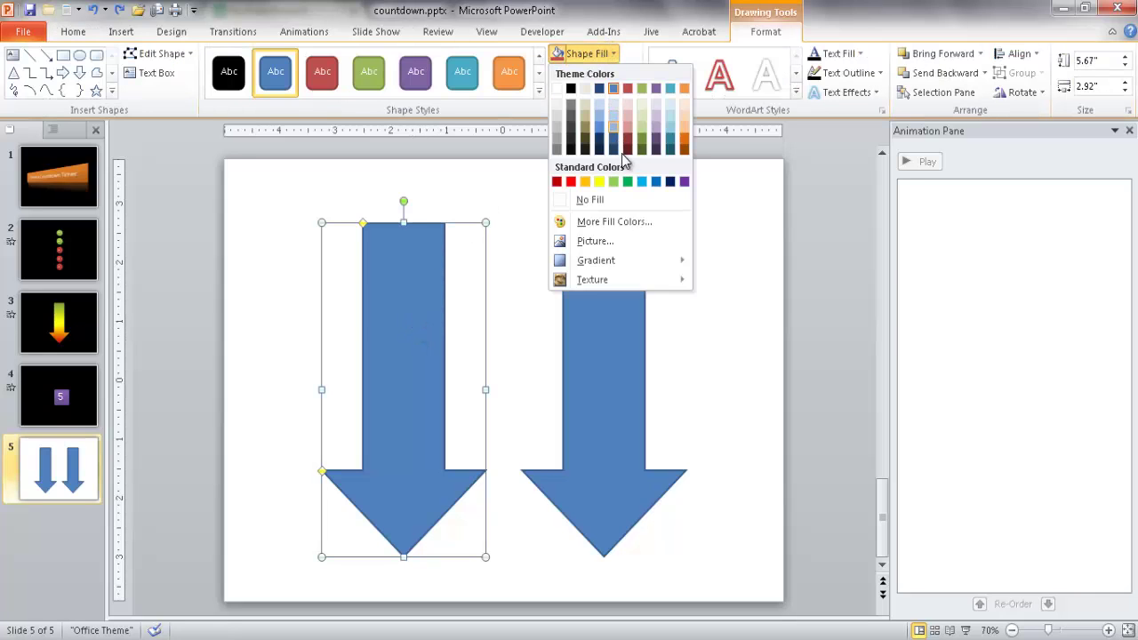
pyautogui.moveTo(654, 262)
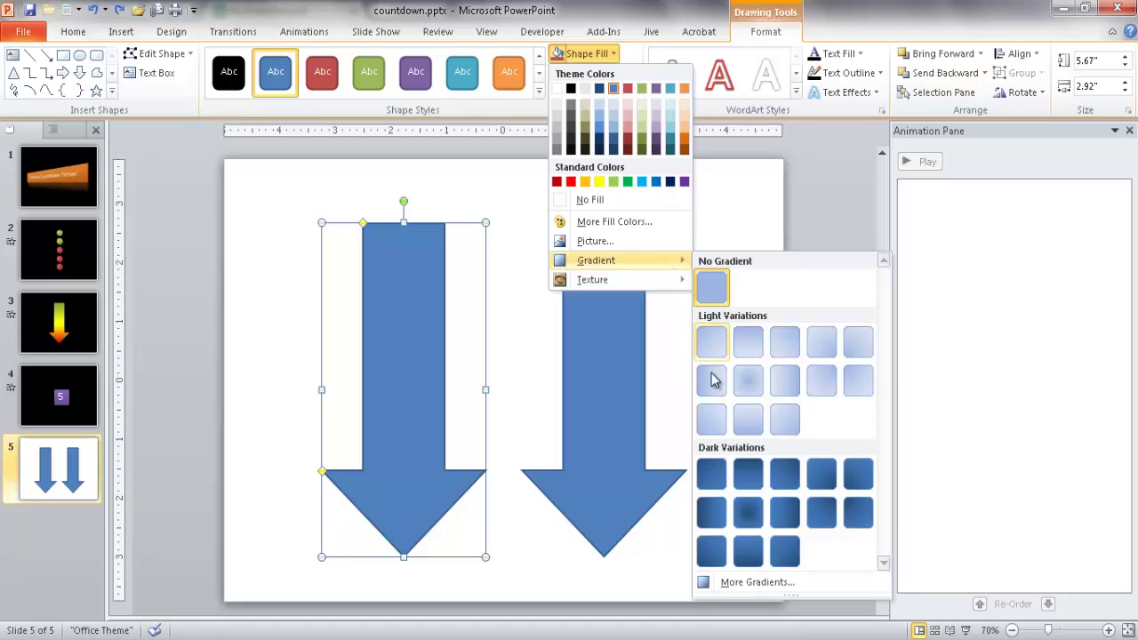
pyautogui.click(758, 583)
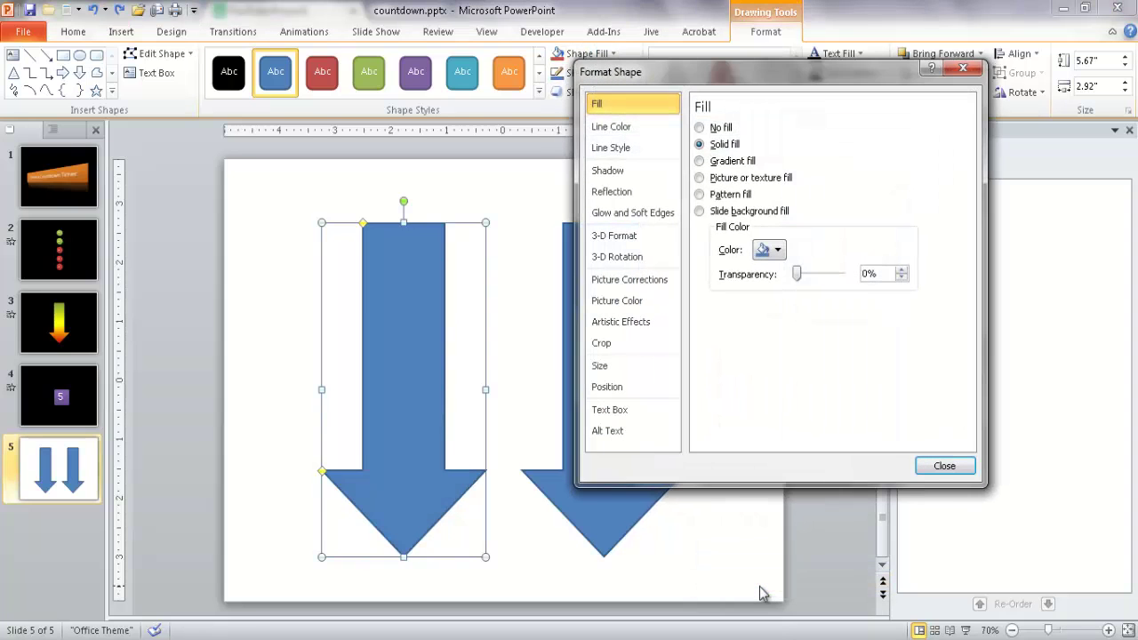
pyautogui.click(700, 161)
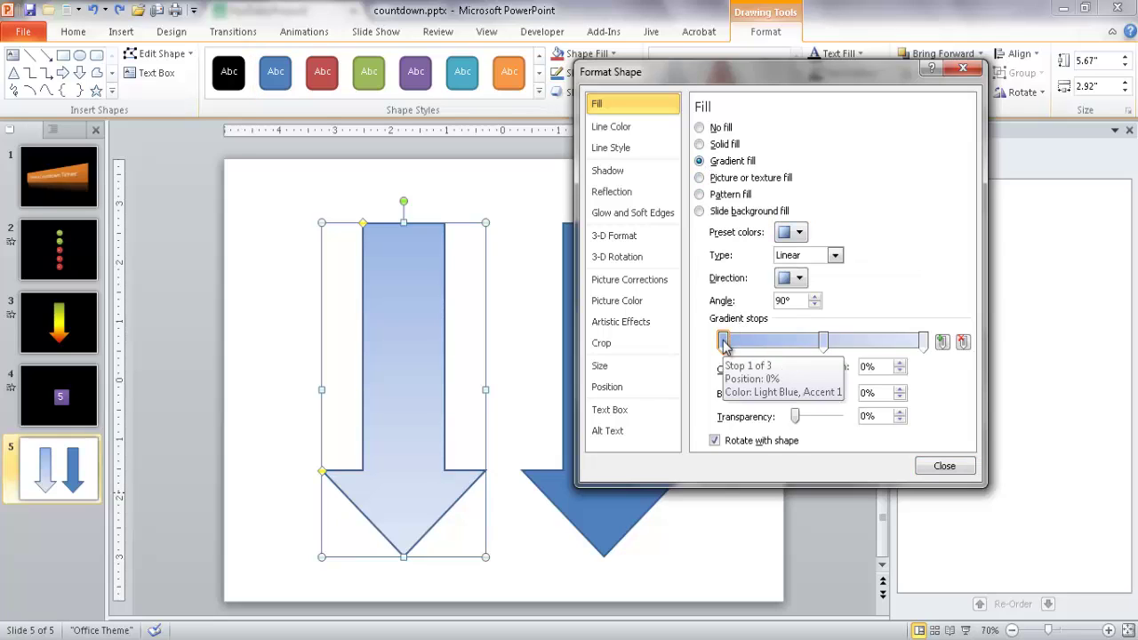
# Step: Set the three gradient stops to green, yellow and red from top to bottom
pyautogui.click(780, 369)
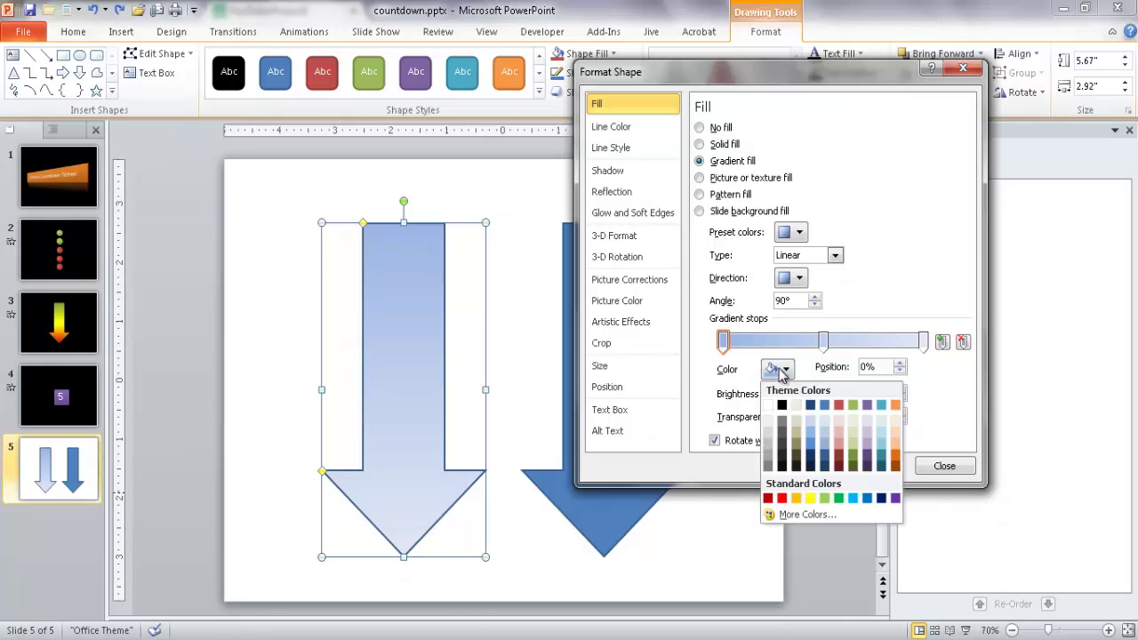
pyautogui.click(824, 499)
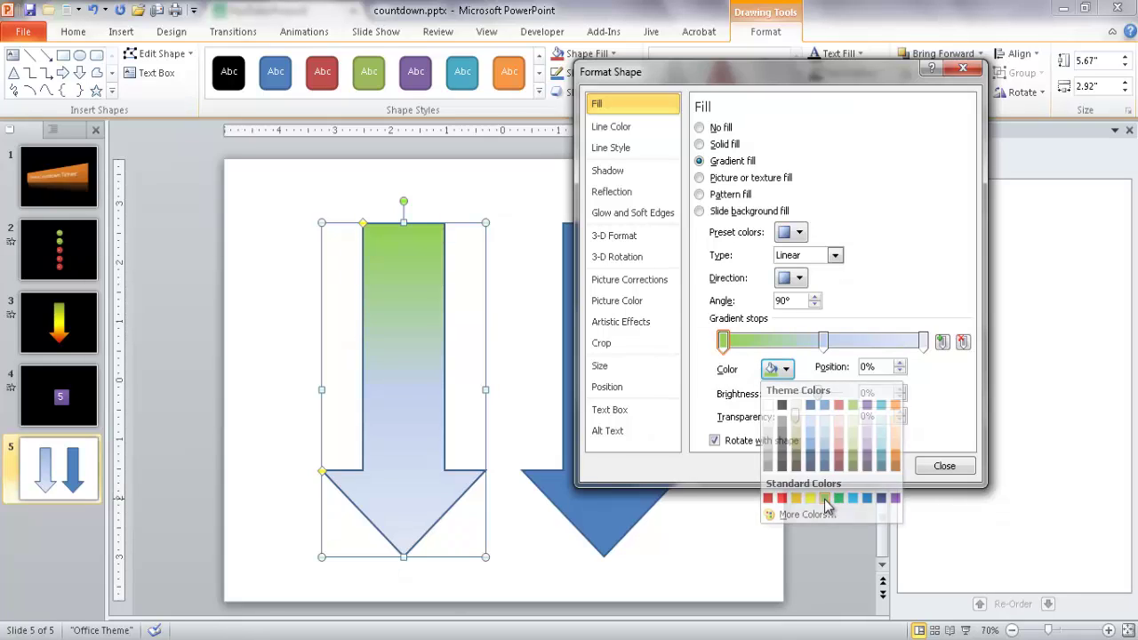
pyautogui.click(823, 342)
pyautogui.click(785, 369)
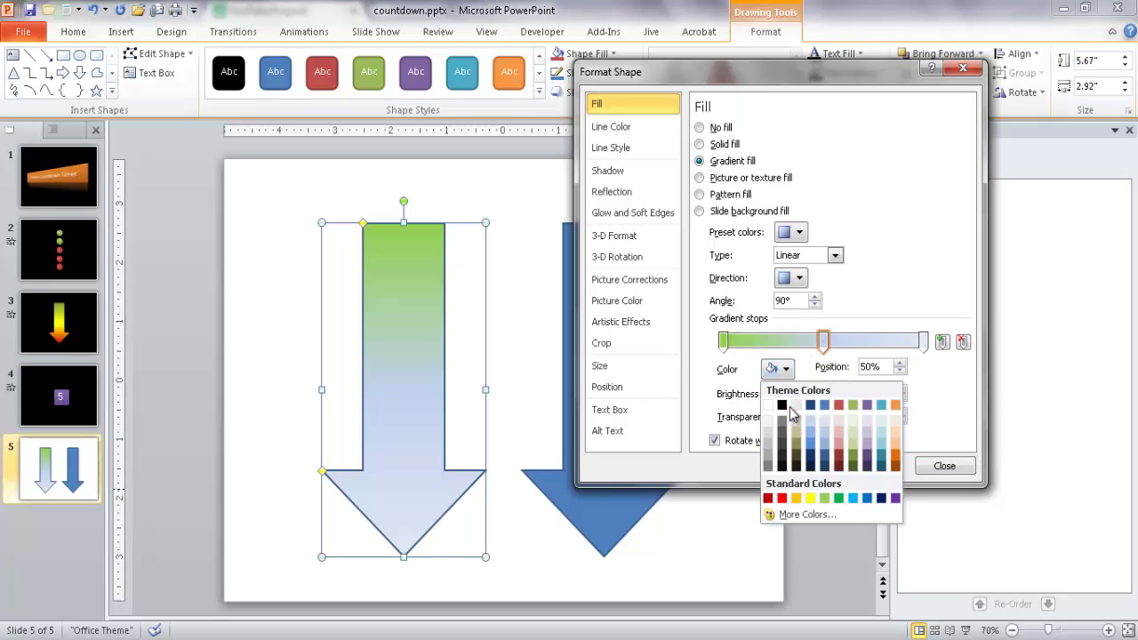
pyautogui.click(809, 497)
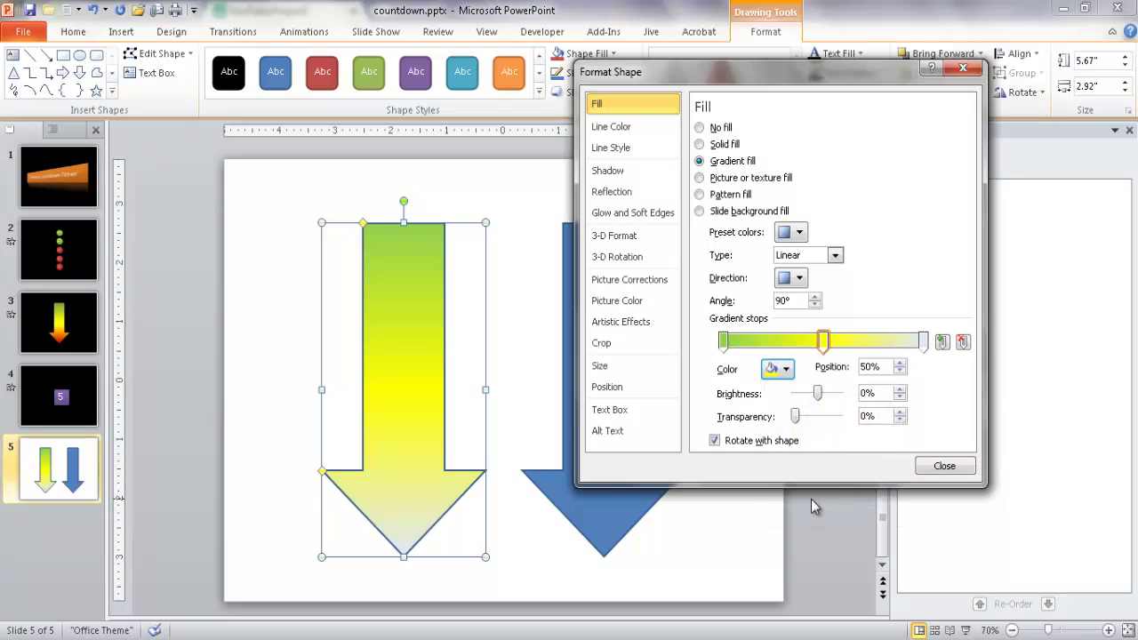
pyautogui.click(923, 341)
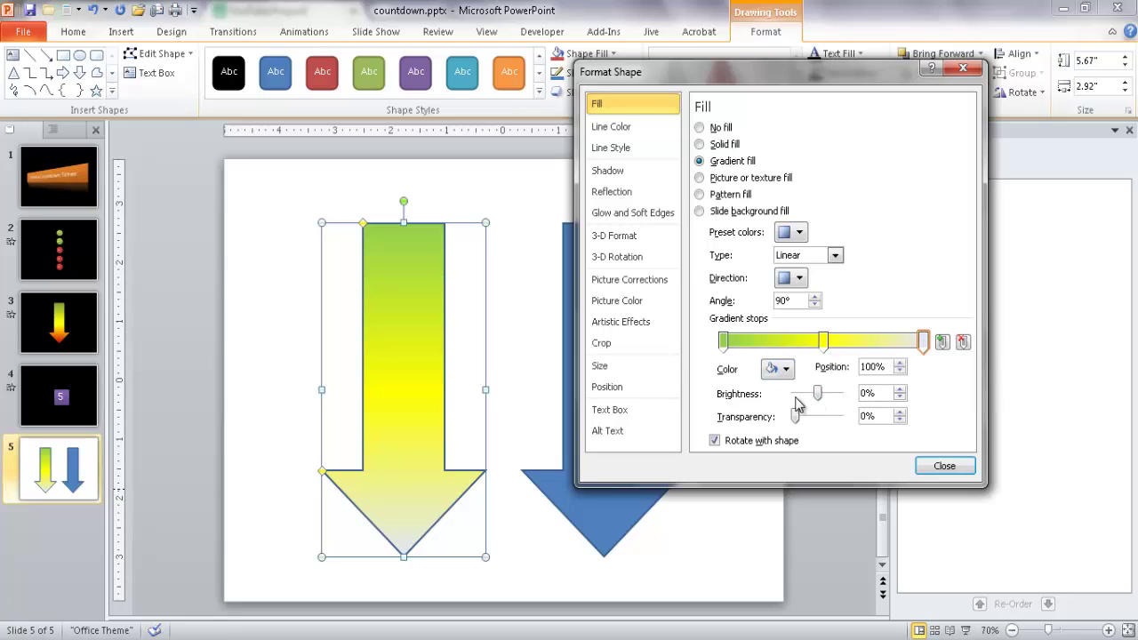
pyautogui.click(785, 369)
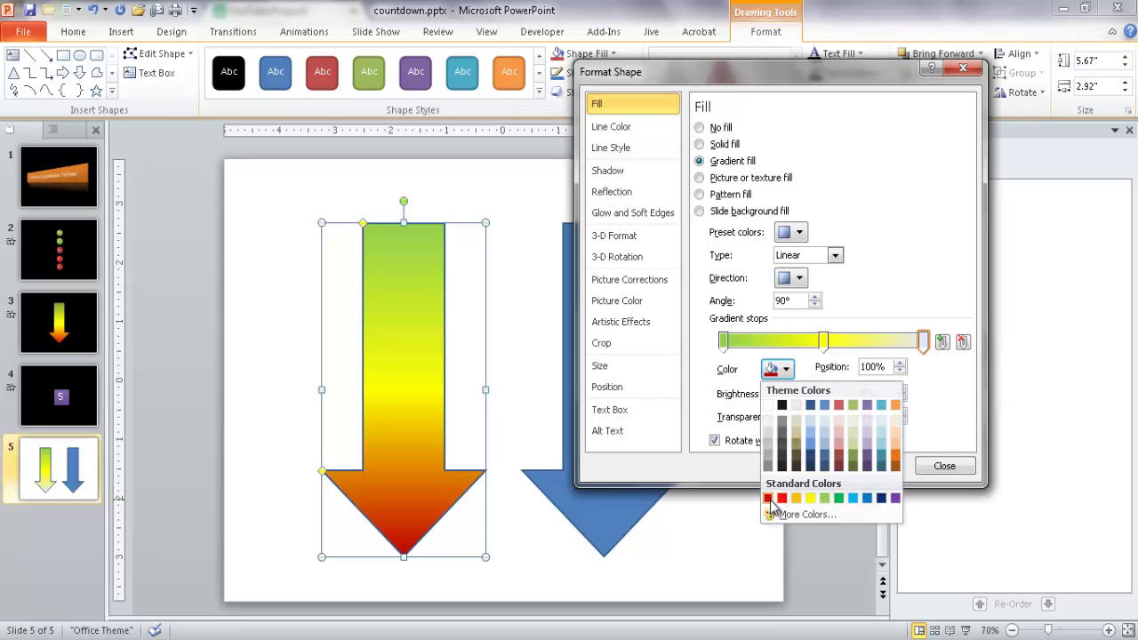
pyautogui.click(770, 498)
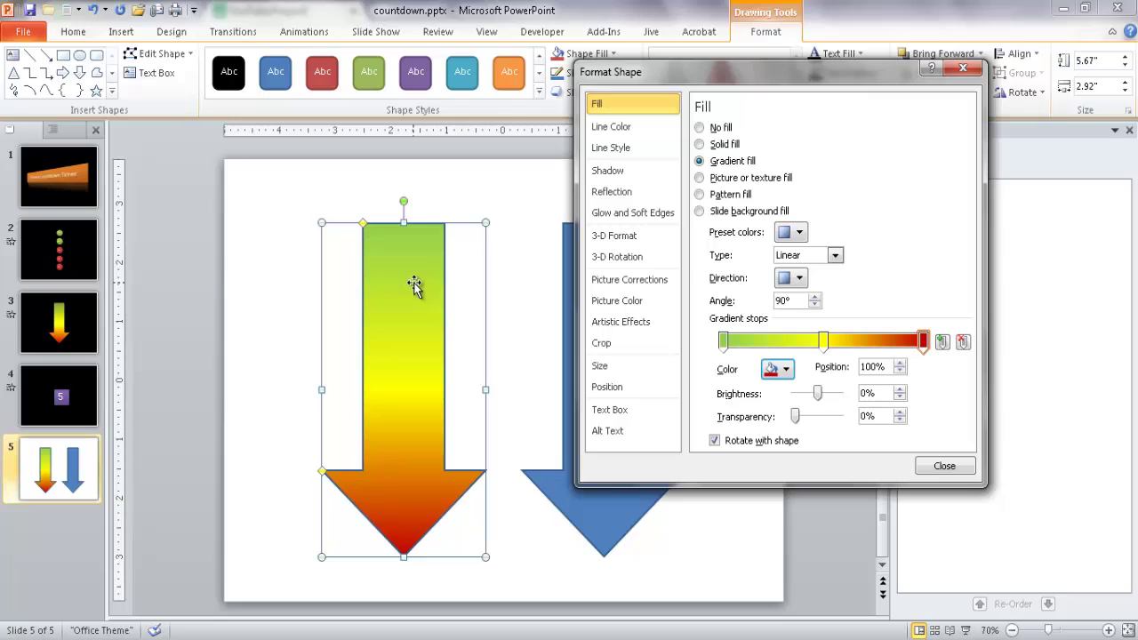
# Step: Set the left arrow's line colour to No line and close the settings
pyautogui.click(612, 126)
pyautogui.click(700, 128)
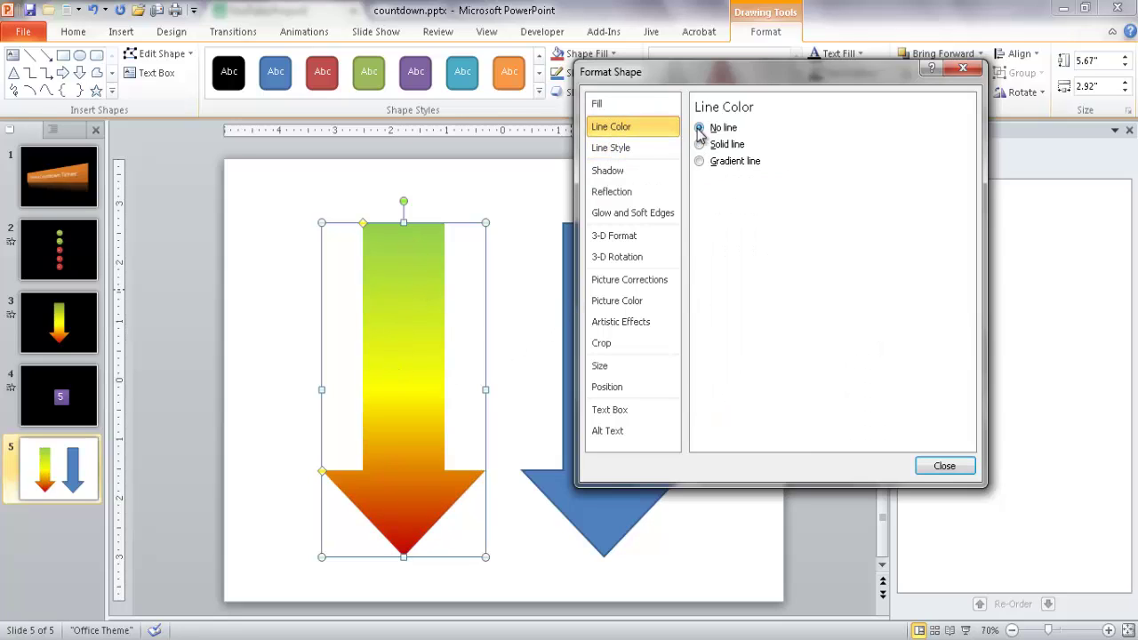
pyautogui.click(944, 467)
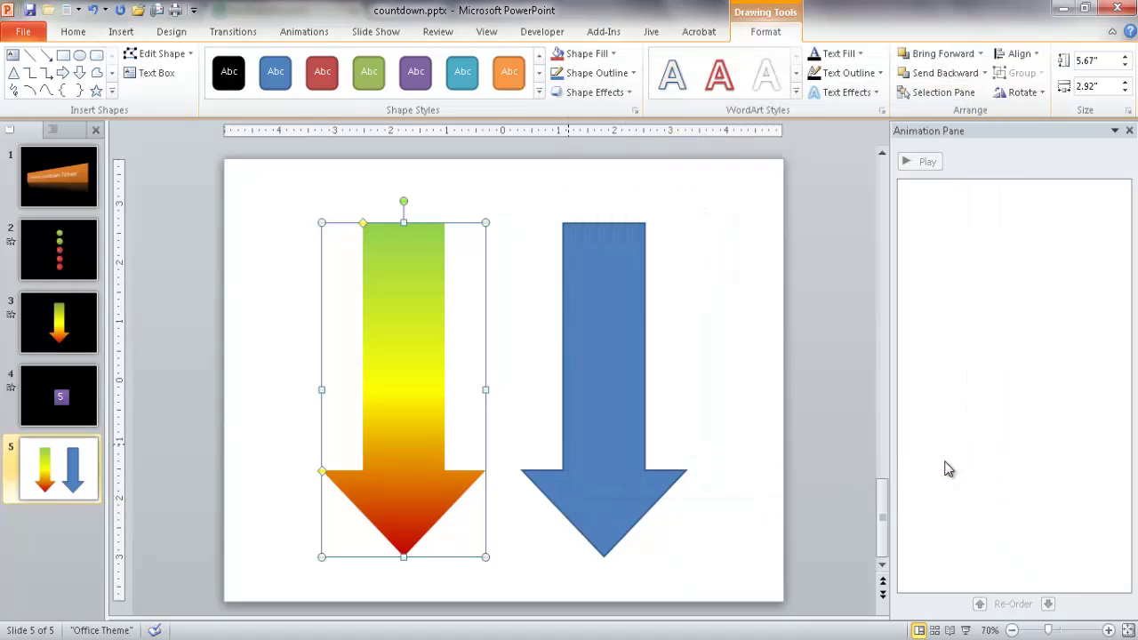
# Step: Type 5, 4, 3, 2, 1 on separate lines inside the right blue arrow
pyautogui.click(605, 278)
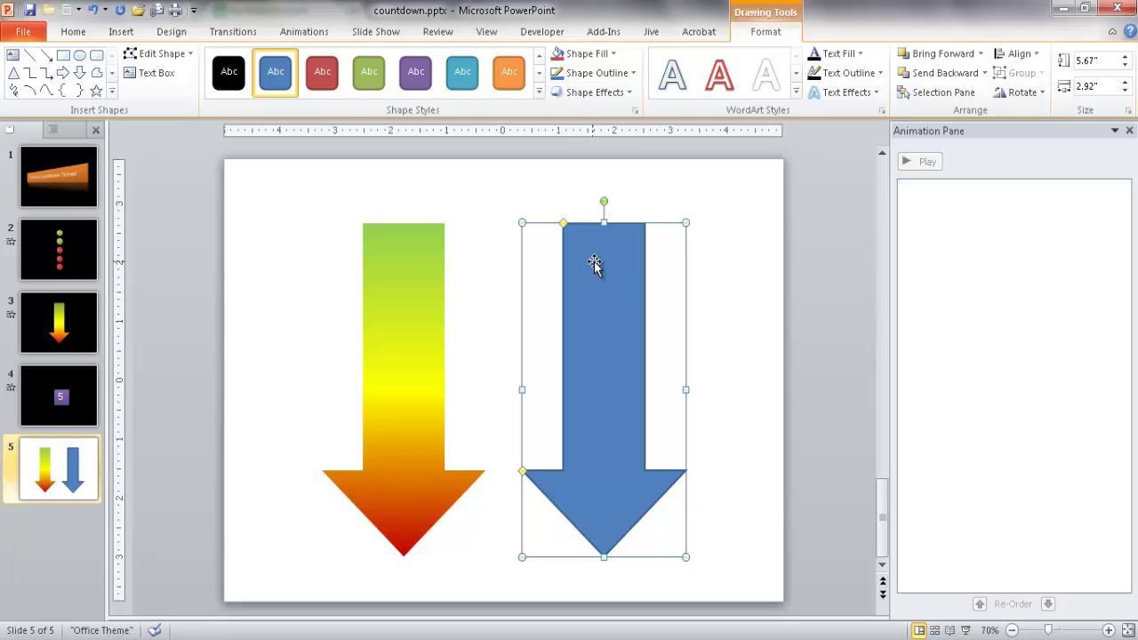
pyautogui.click(600, 352)
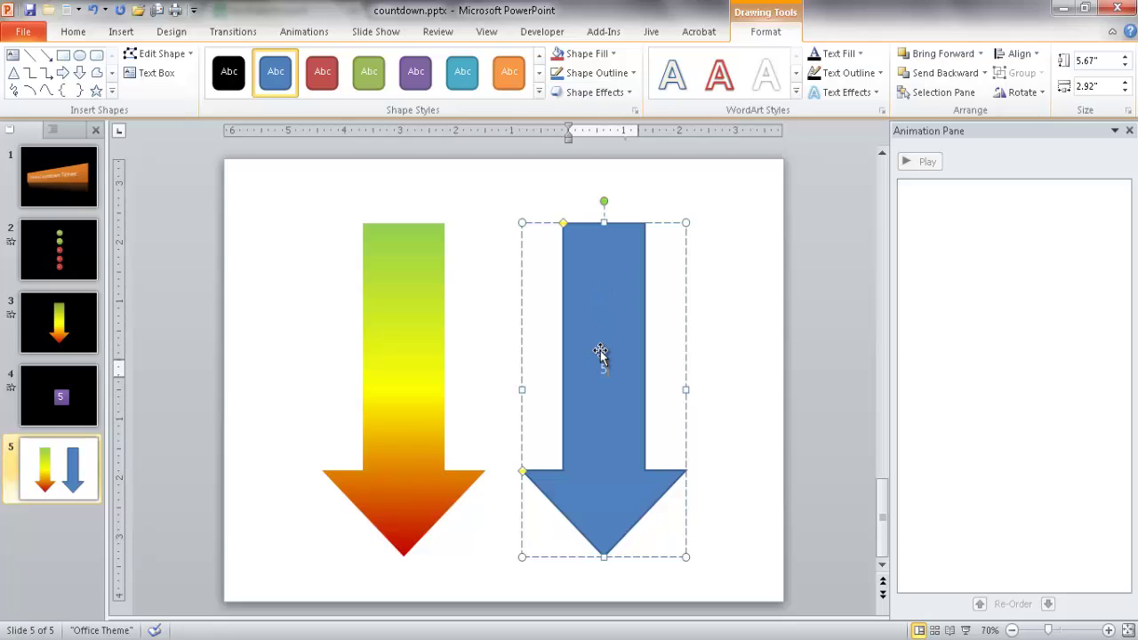
pyautogui.press('BackSpace')
pyautogui.press('BackSpace')
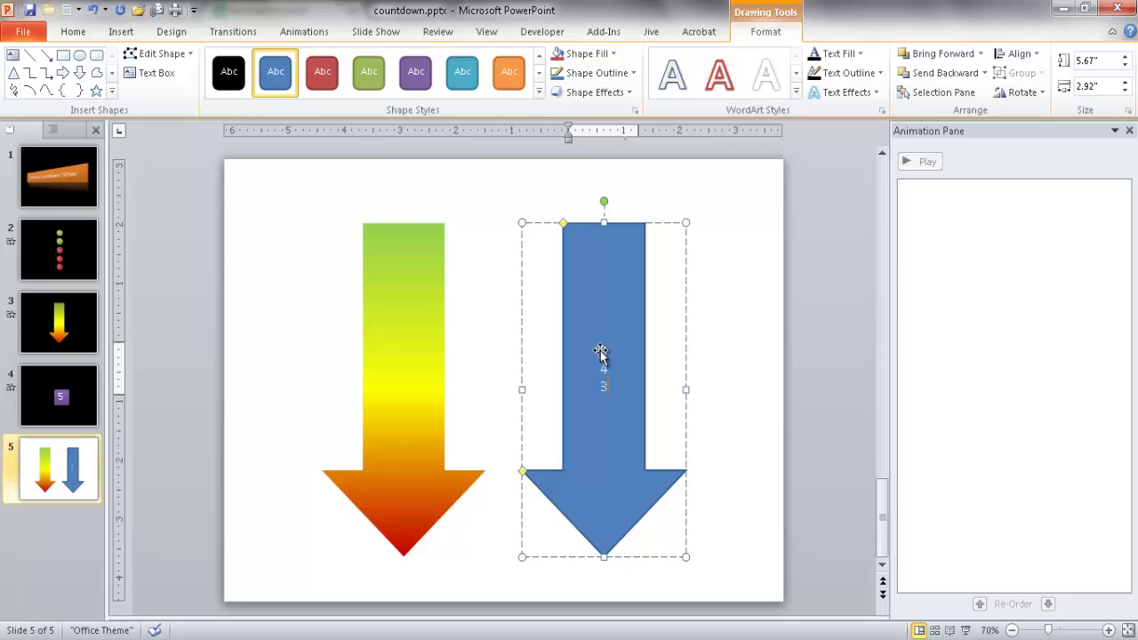
pyautogui.press('Return')
pyautogui.press('Return')
pyautogui.press('Return')
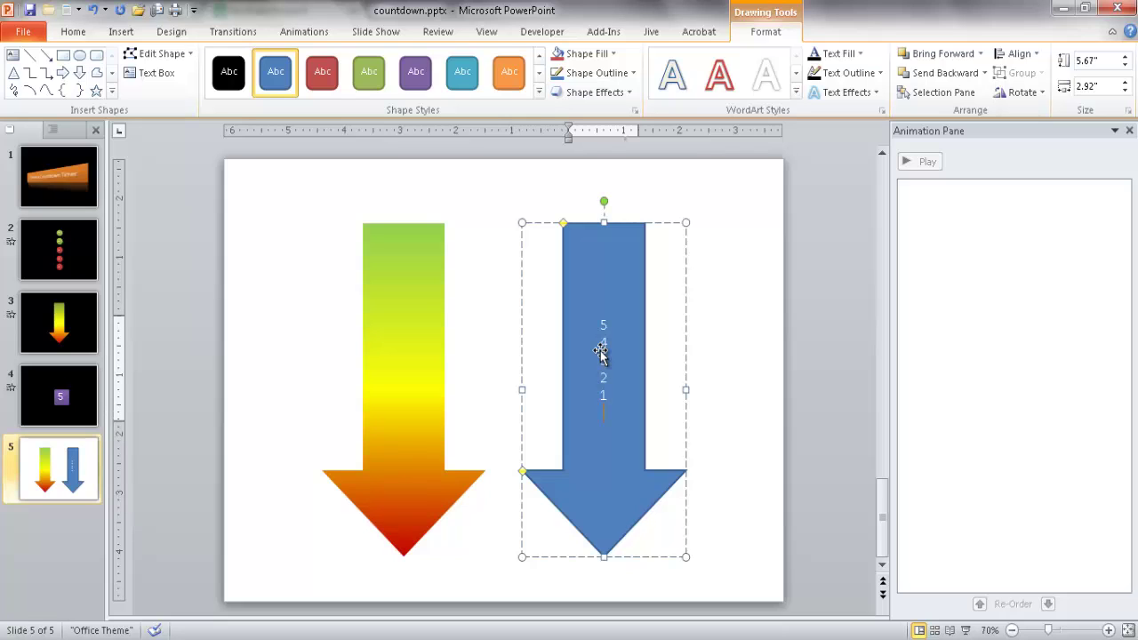
pyautogui.press('BackSpace')
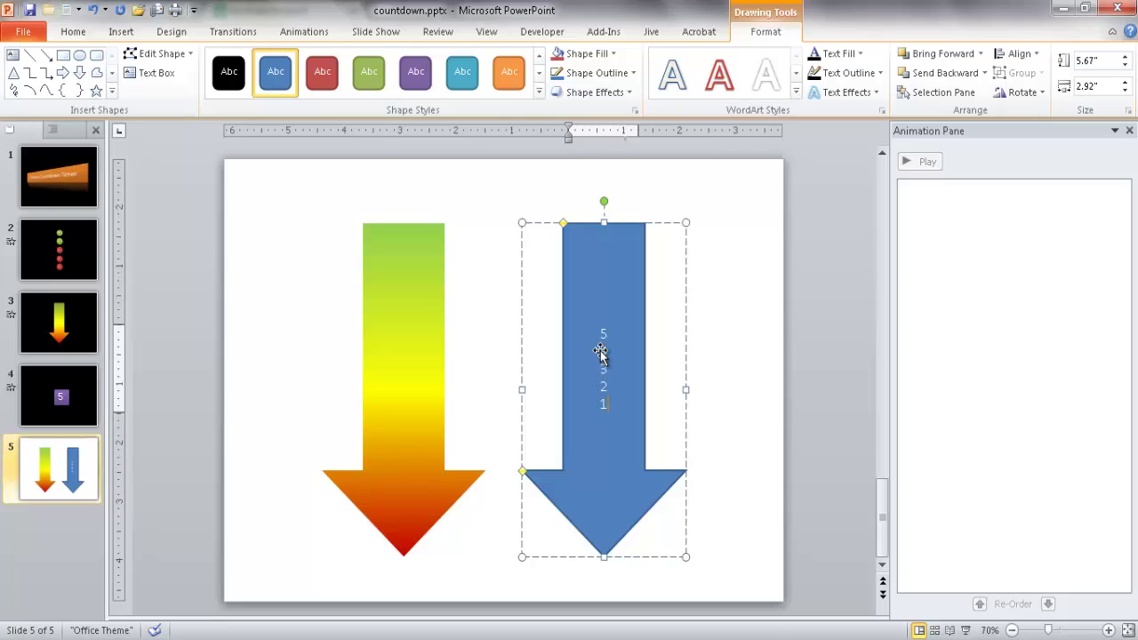